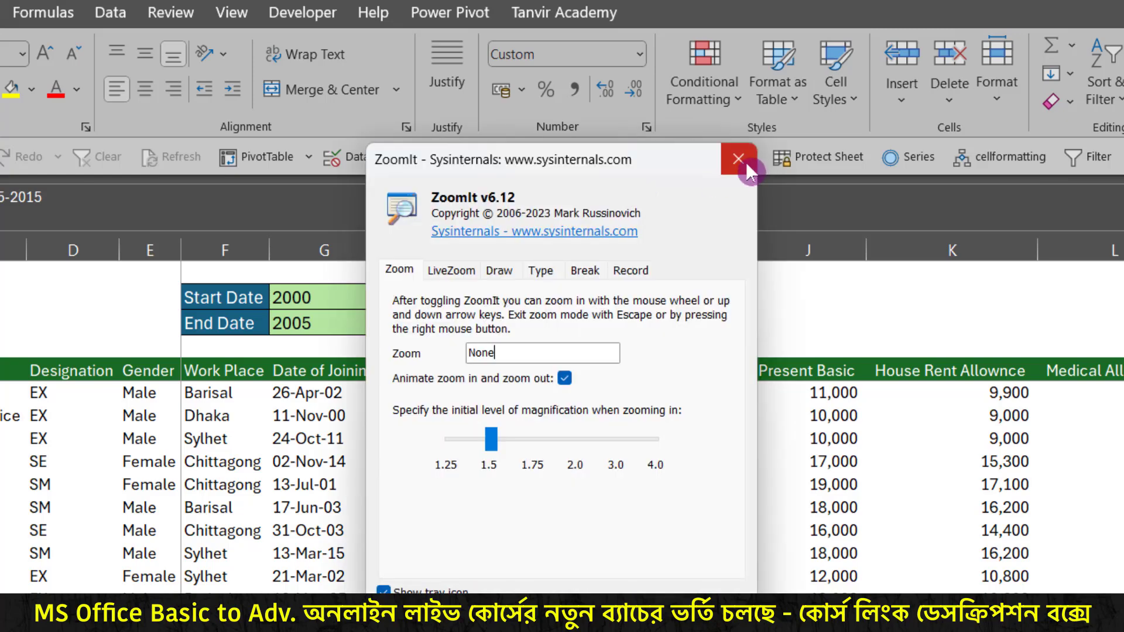
Close the ZoomIt settings dialog and point arrows at the Start Date and End Date labels on the sheet
{"action": "left_click", "coordinate": [739, 159]}
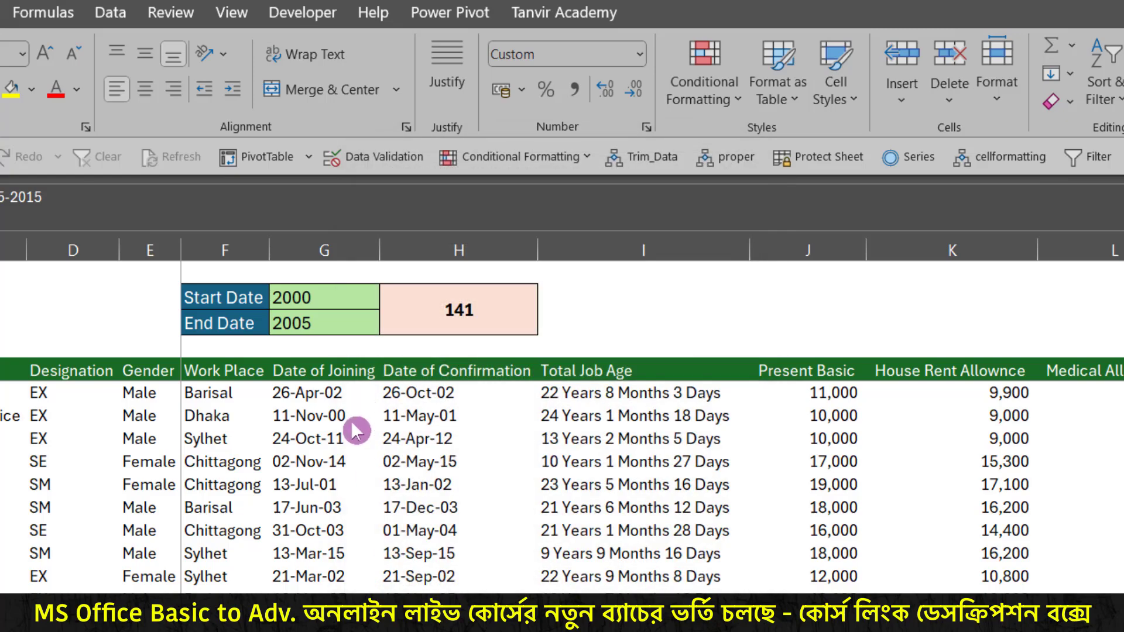
{"action": "key", "text": "ctrl+2"}
{"action": "left_click_drag", "start_coordinate": [239, 293], "coordinate": [298, 215]}
{"action": "left_click_drag", "start_coordinate": [264, 330], "coordinate": [329, 492]}
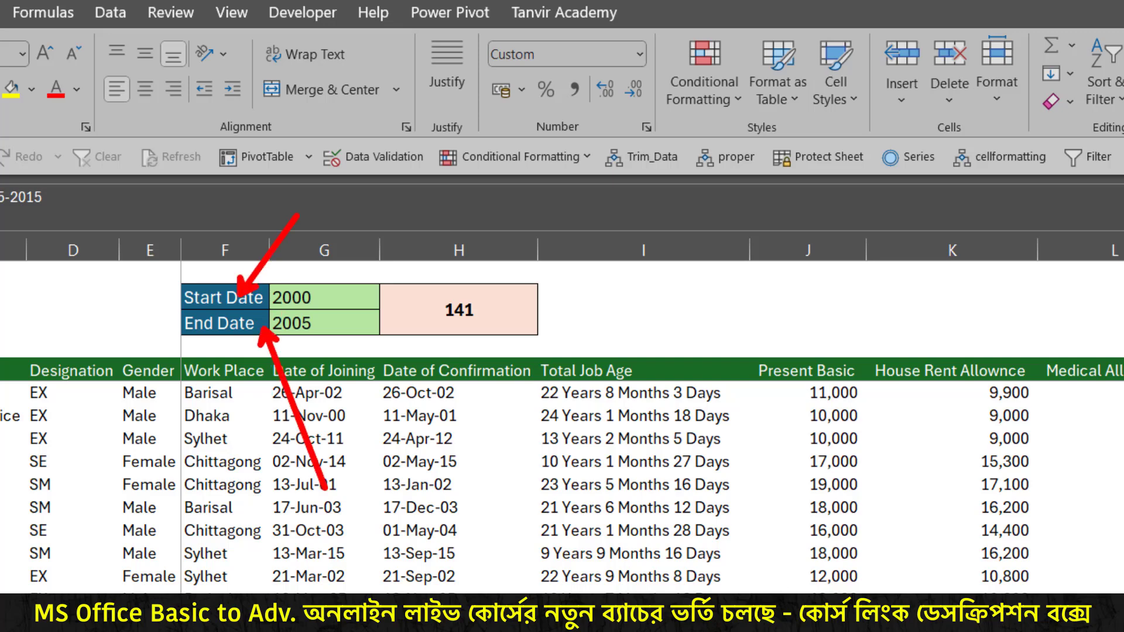
{"action": "key", "text": "Escape"}
Rename the Start Date and End Date labels above the employee table to Start Year and End Year
{"action": "double_click", "coordinate": [253, 297]}
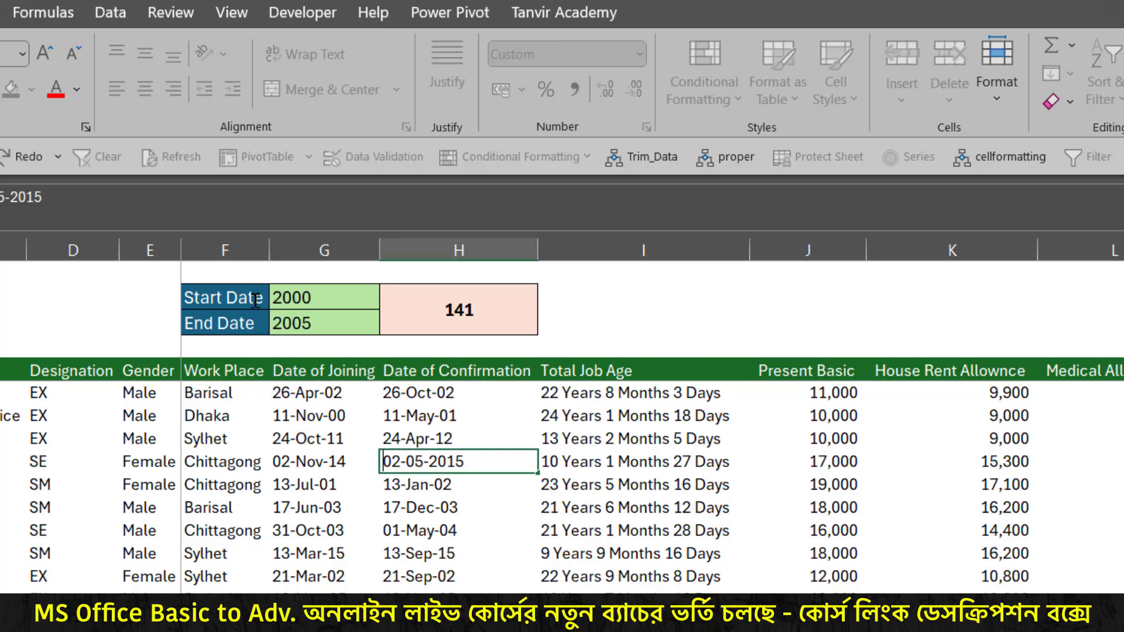
{"action": "double_click", "coordinate": [249, 299]}
{"action": "double_click", "coordinate": [248, 299]}
{"action": "type", "text": "Year"}
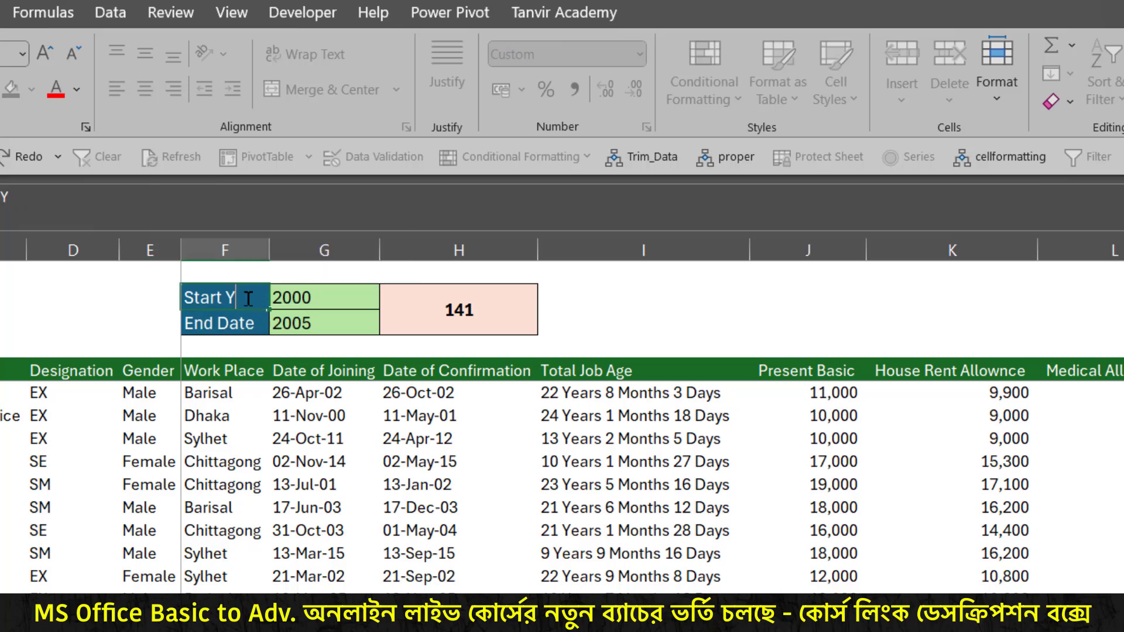
{"action": "double_click", "coordinate": [237, 322]}
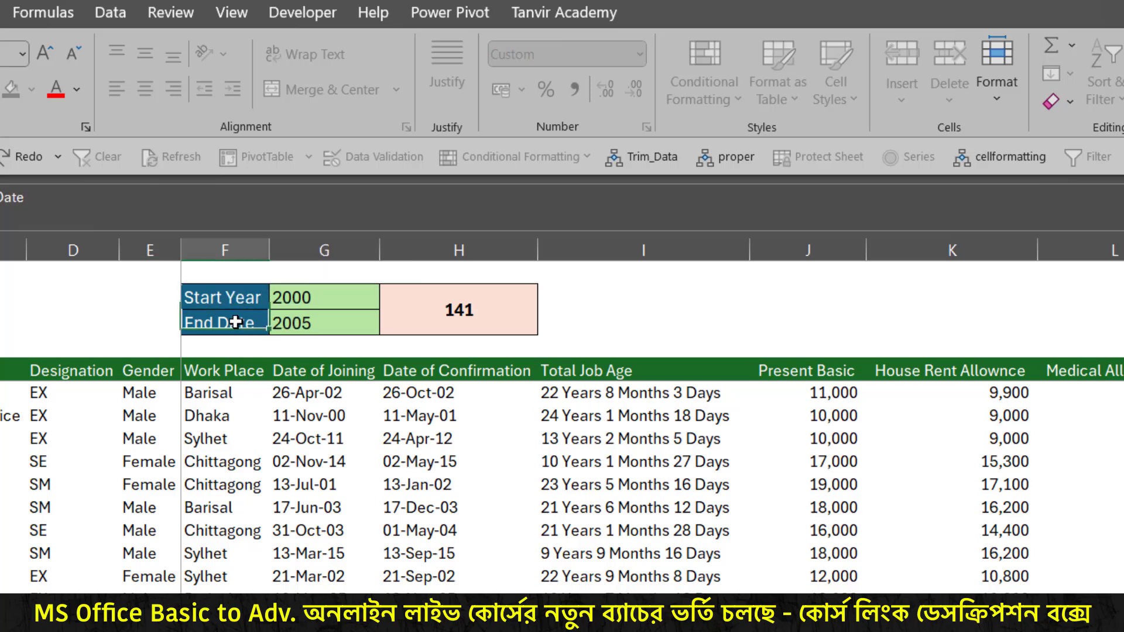
{"action": "double_click", "coordinate": [237, 322]}
{"action": "type", "text": "YE"}
{"action": "key", "text": "BackSpace"}
{"action": "type", "text": "ear"}
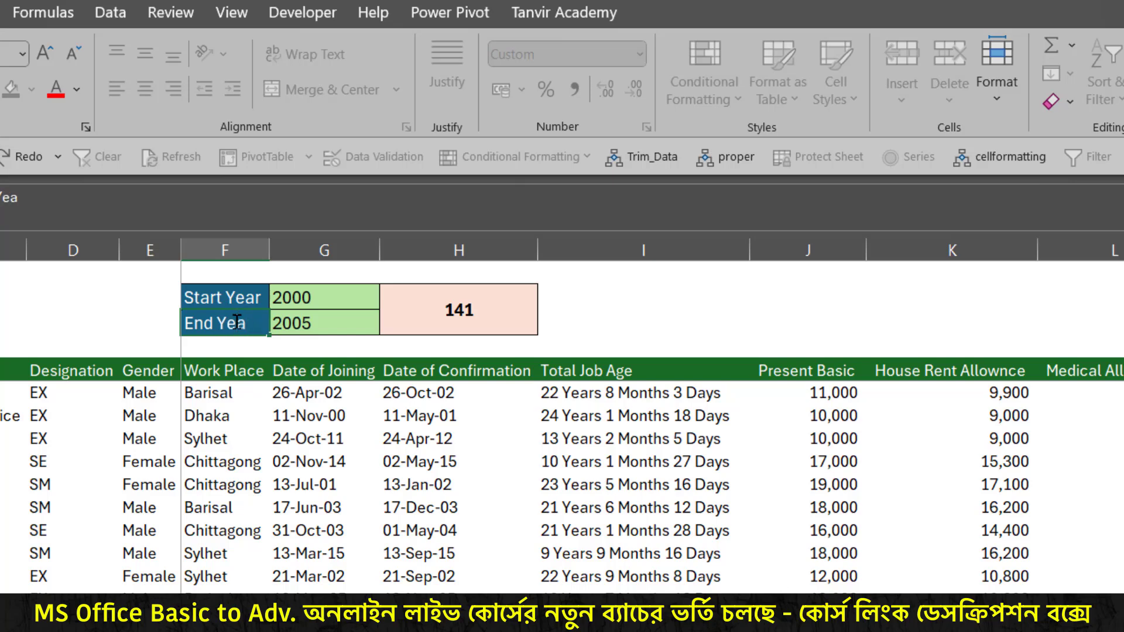
{"action": "left_click", "coordinate": [280, 404]}
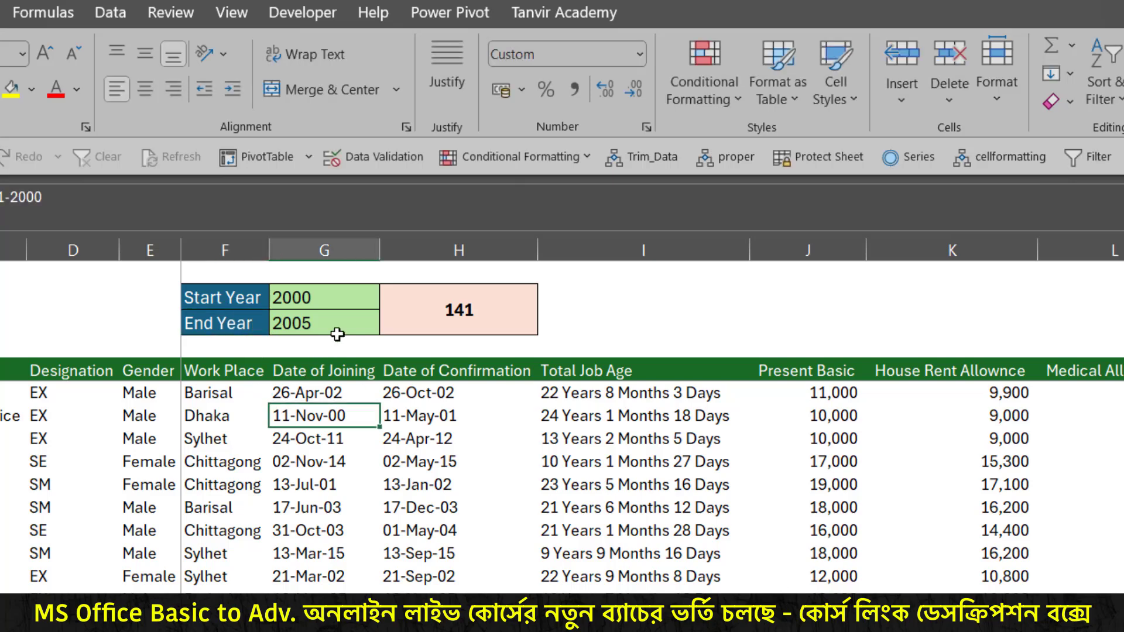
Inspect the two year input cells and the COUNTIFS formula beside them, and point an arrow at the Date of Joining column
{"action": "left_click", "coordinate": [335, 295]}
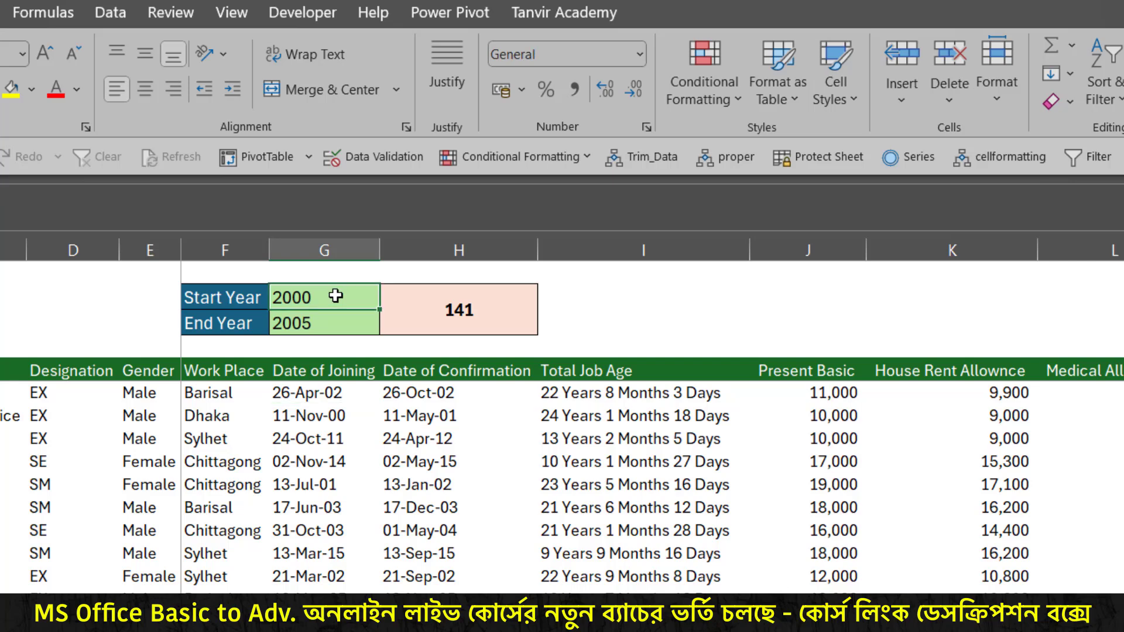
{"action": "left_click", "coordinate": [313, 326]}
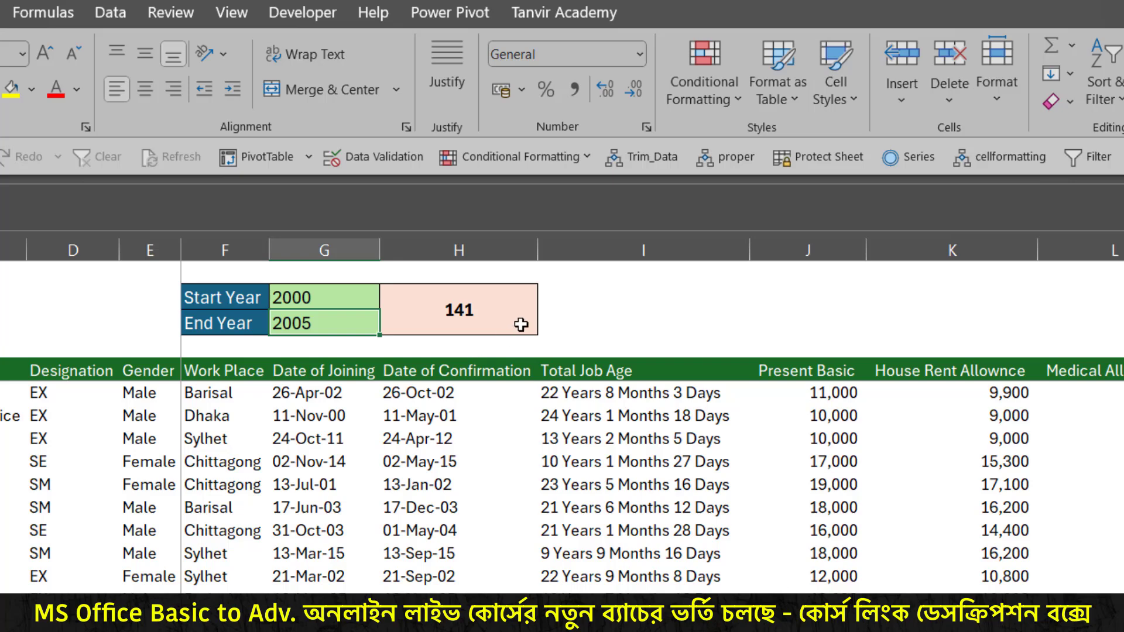
{"action": "left_click", "coordinate": [514, 308]}
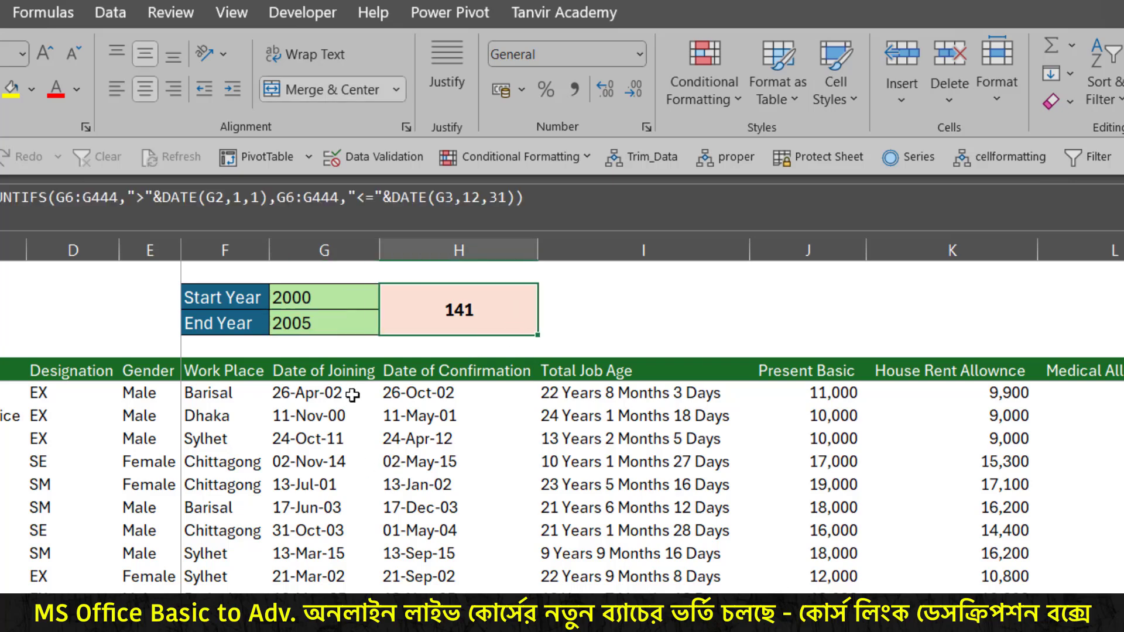
{"action": "left_click_drag", "start_coordinate": [354, 399], "coordinate": [403, 502]}
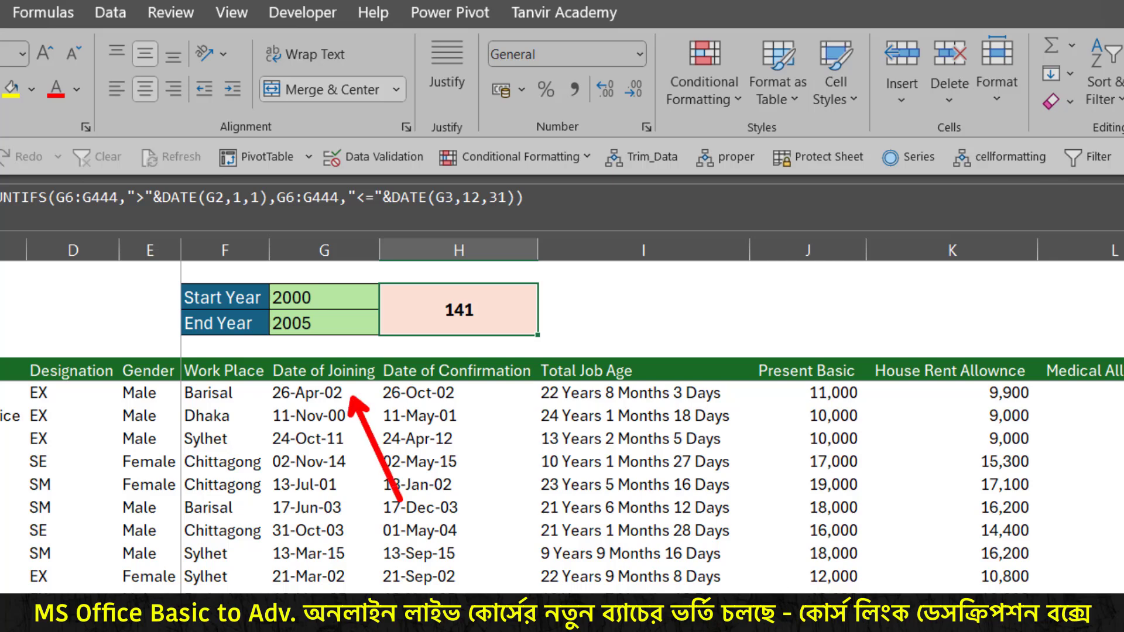
Set the Start Year to 2004
{"action": "left_click", "coordinate": [334, 290]}
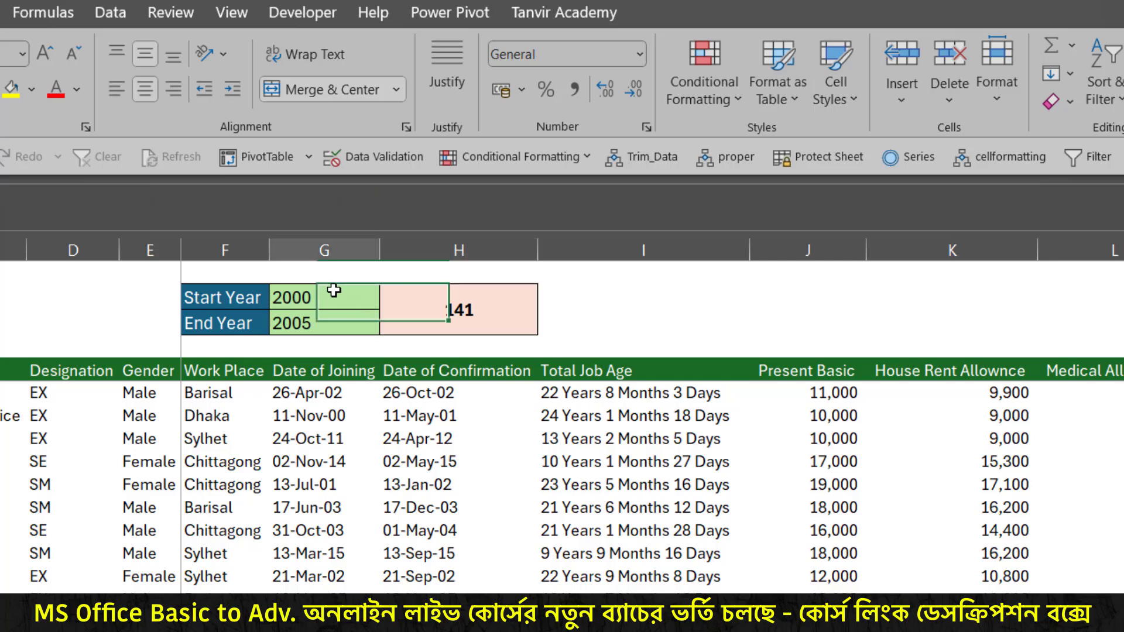
{"action": "type", "text": "2004"}
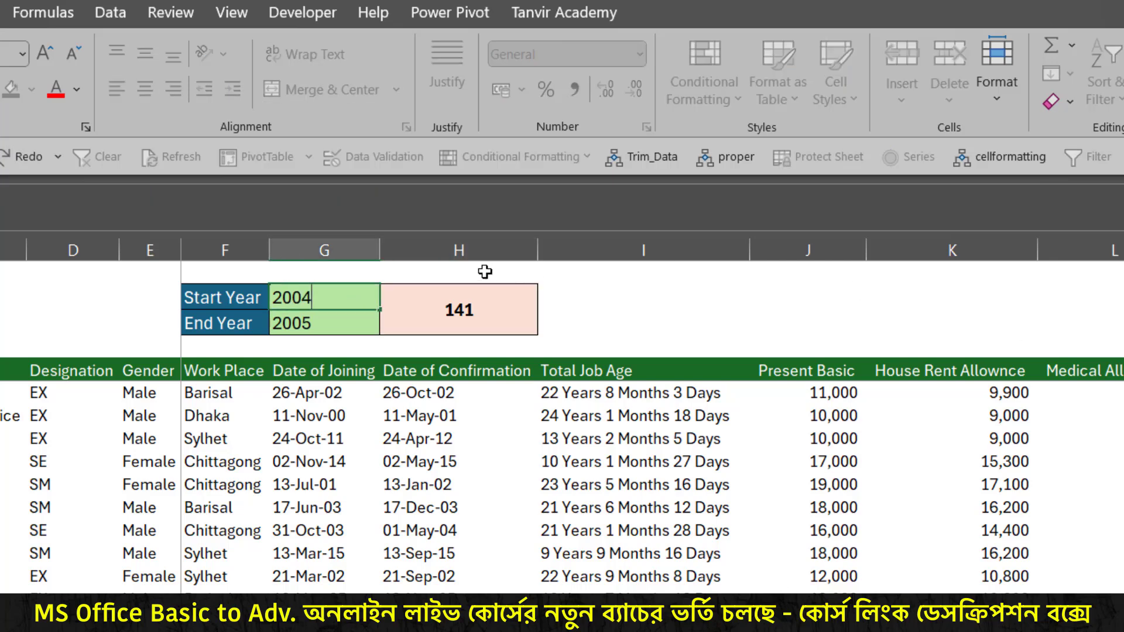
{"action": "left_click", "coordinate": [339, 319]}
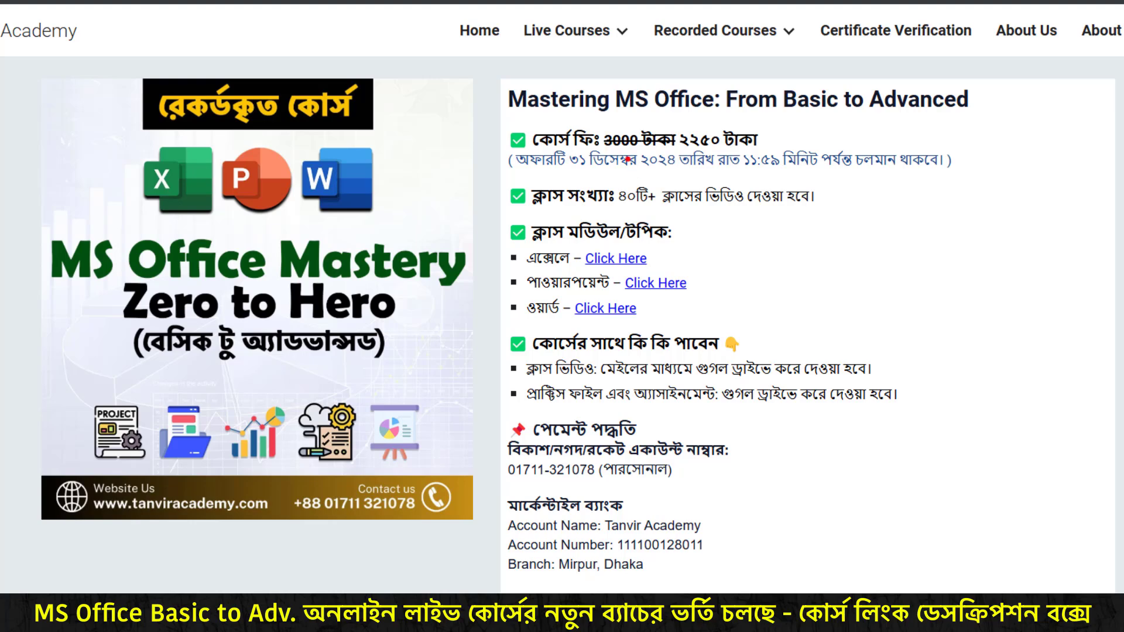
Mark the old and discounted course fees and highlight the class count on the recorded MS Office course web page
{"action": "left_click_drag", "start_coordinate": [624, 131], "coordinate": [667, 72]}
{"action": "left_click_drag", "start_coordinate": [673, 122], "coordinate": [731, 154]}
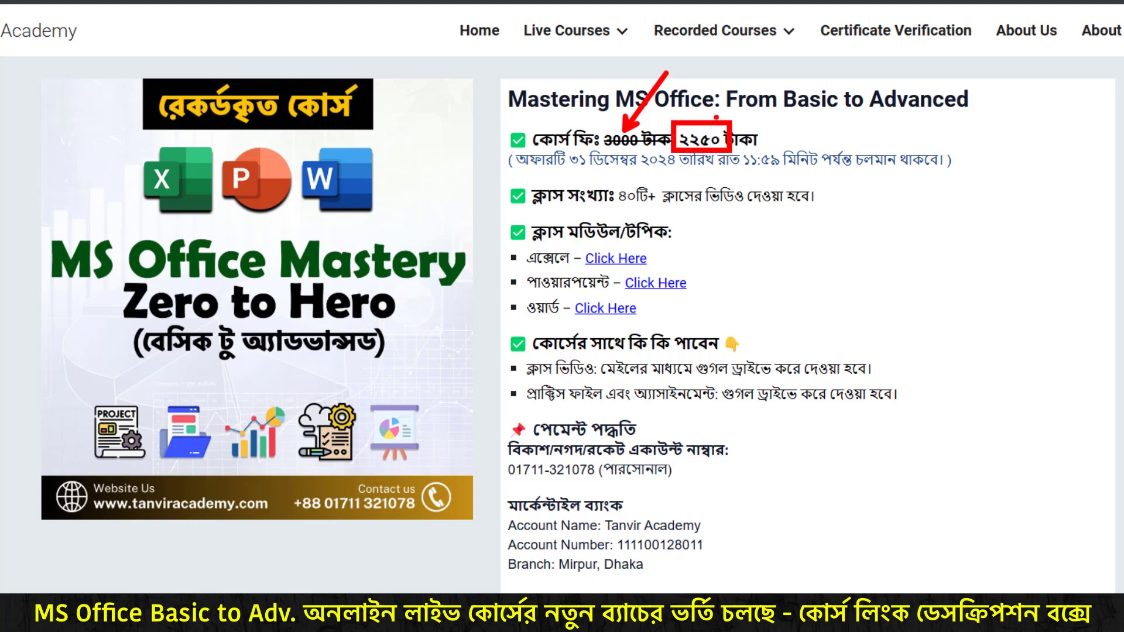
{"action": "left_click_drag", "start_coordinate": [715, 117], "coordinate": [751, 67]}
{"action": "key", "text": "Escape"}
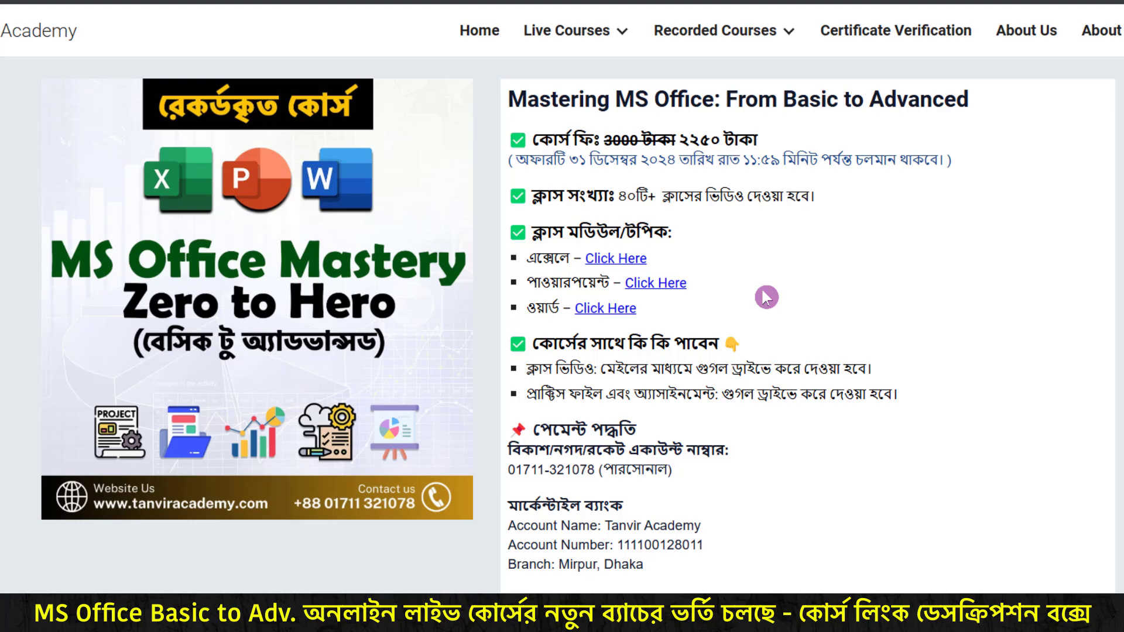
{"action": "double_click", "coordinate": [631, 196]}
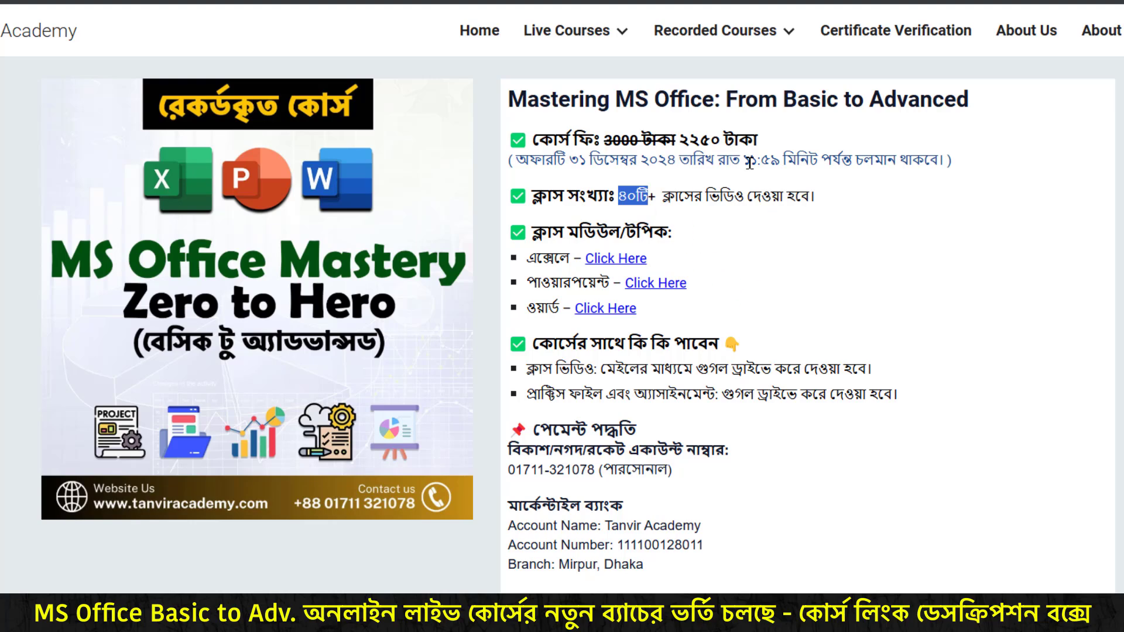
Point arrows at the Excel and PowerPoint module links and box the list of what comes with the recorded course
{"action": "key", "text": "ctrl+2"}
{"action": "left_click_drag", "start_coordinate": [664, 247], "coordinate": [722, 202]}
{"action": "left_click_drag", "start_coordinate": [703, 267], "coordinate": [755, 224]}
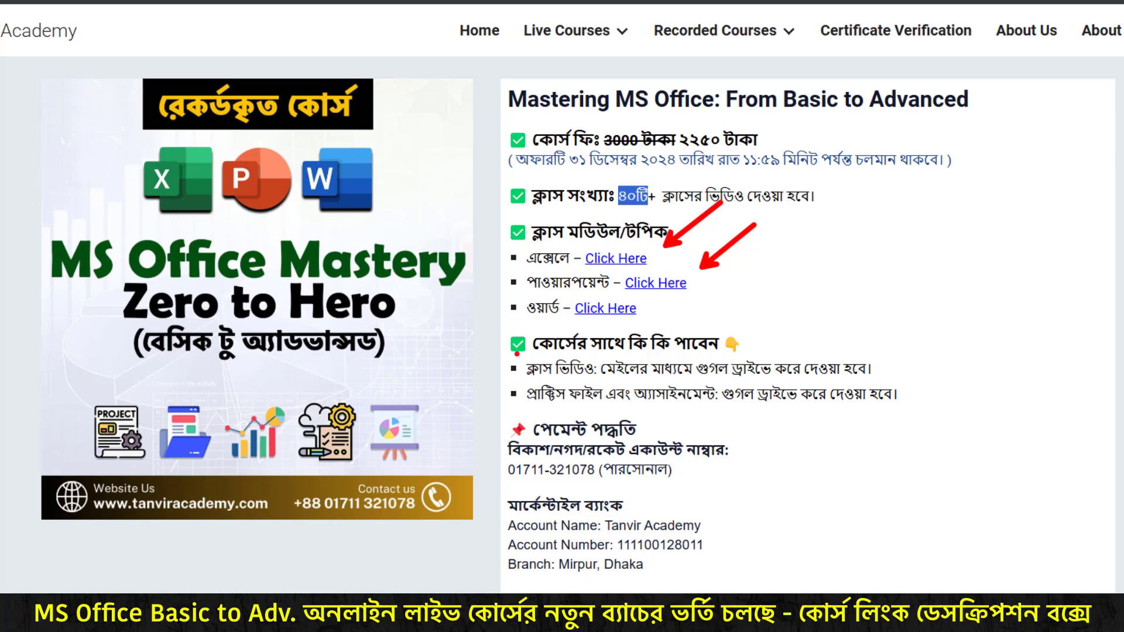
{"action": "left_click_drag", "start_coordinate": [514, 345], "coordinate": [926, 416]}
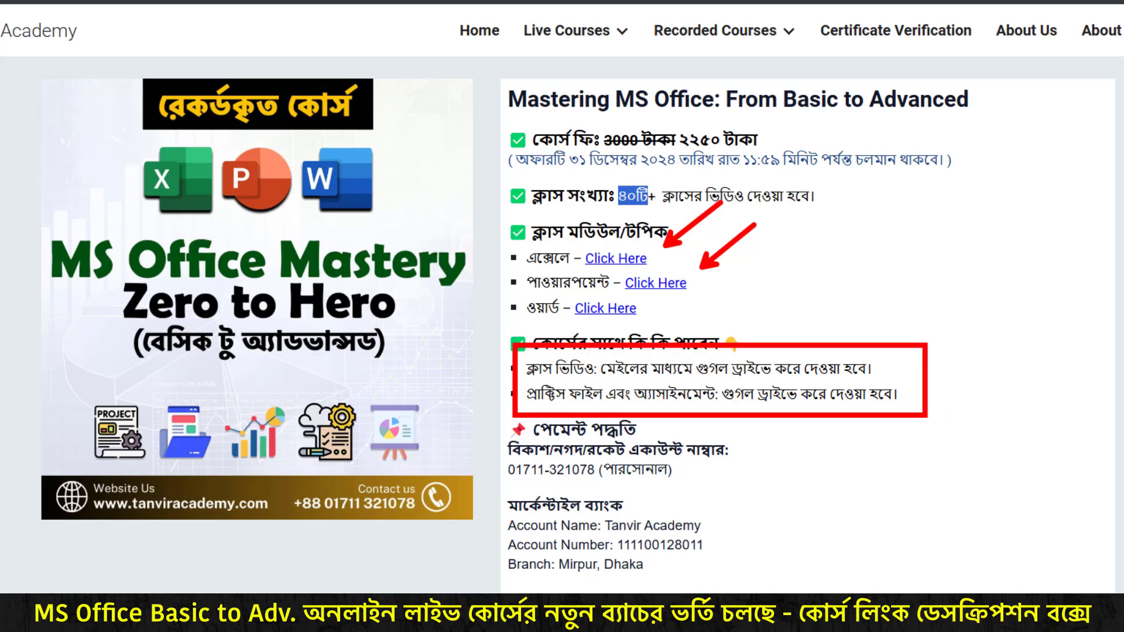
{"action": "key", "text": "Escape"}
Review the recorded course's payment, contact, form and support details, and highlight its discounted fee
{"action": "scroll", "coordinate": [808, 322], "scroll_direction": "down", "scroll_amount": 13}
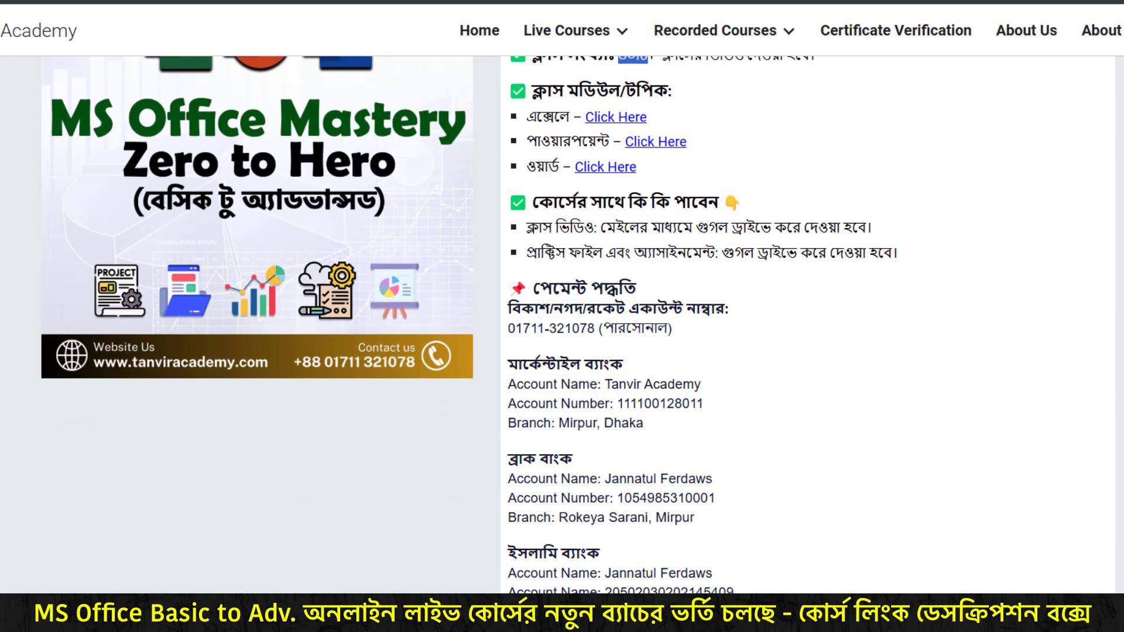
{"action": "scroll", "coordinate": [852, 264], "scroll_direction": "down", "scroll_amount": 2}
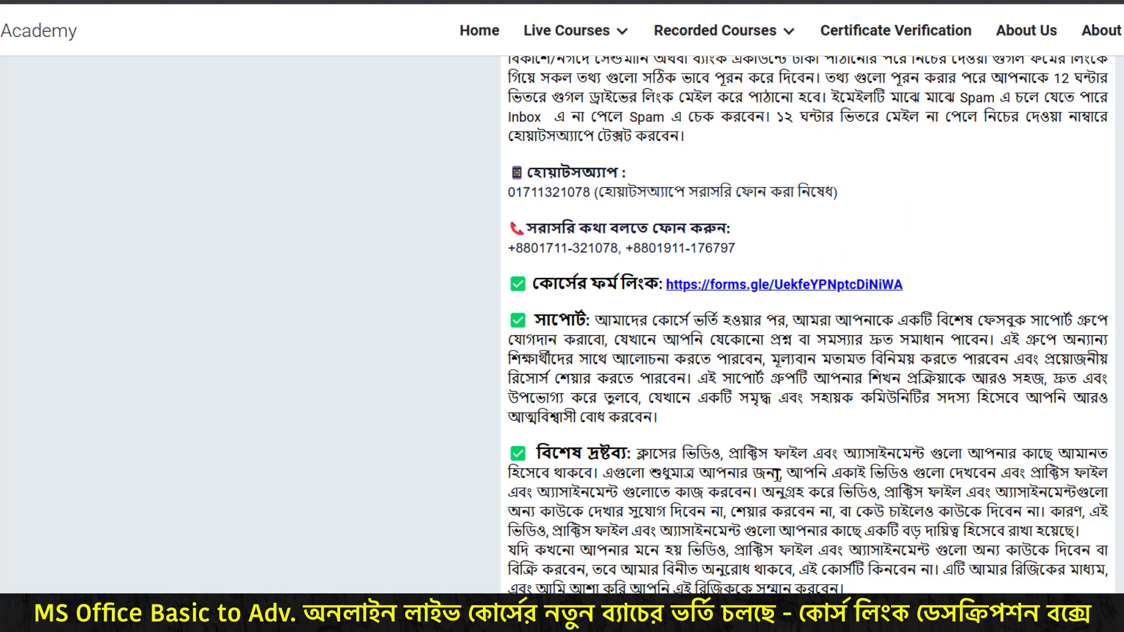
{"action": "scroll", "coordinate": [578, 325], "scroll_direction": "up", "scroll_amount": 15}
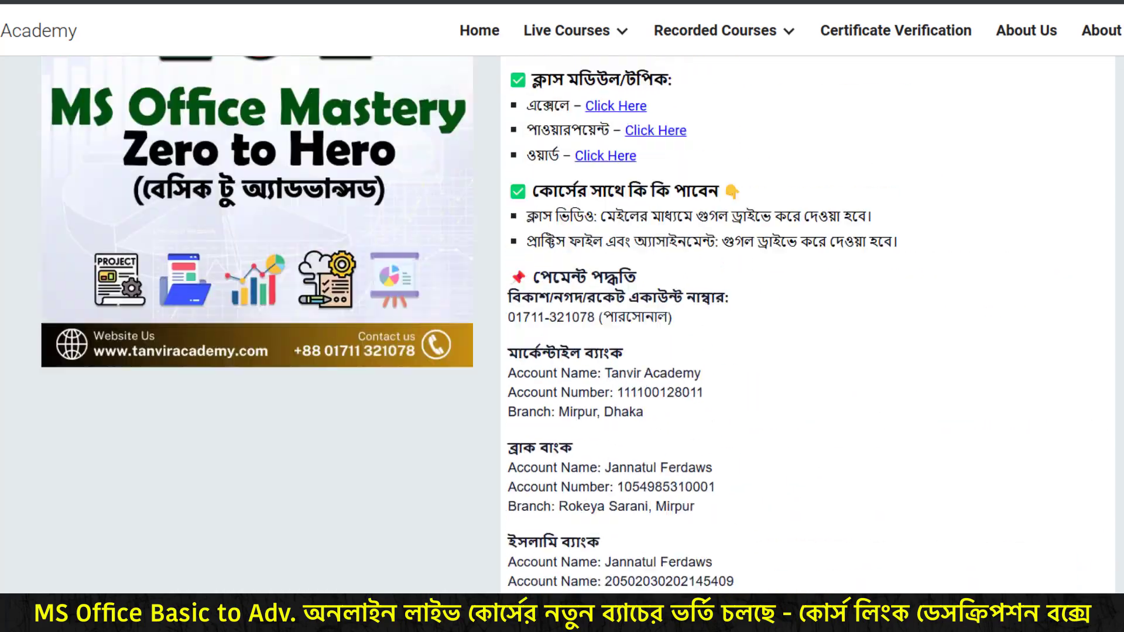
{"action": "left_click", "coordinate": [810, 194]}
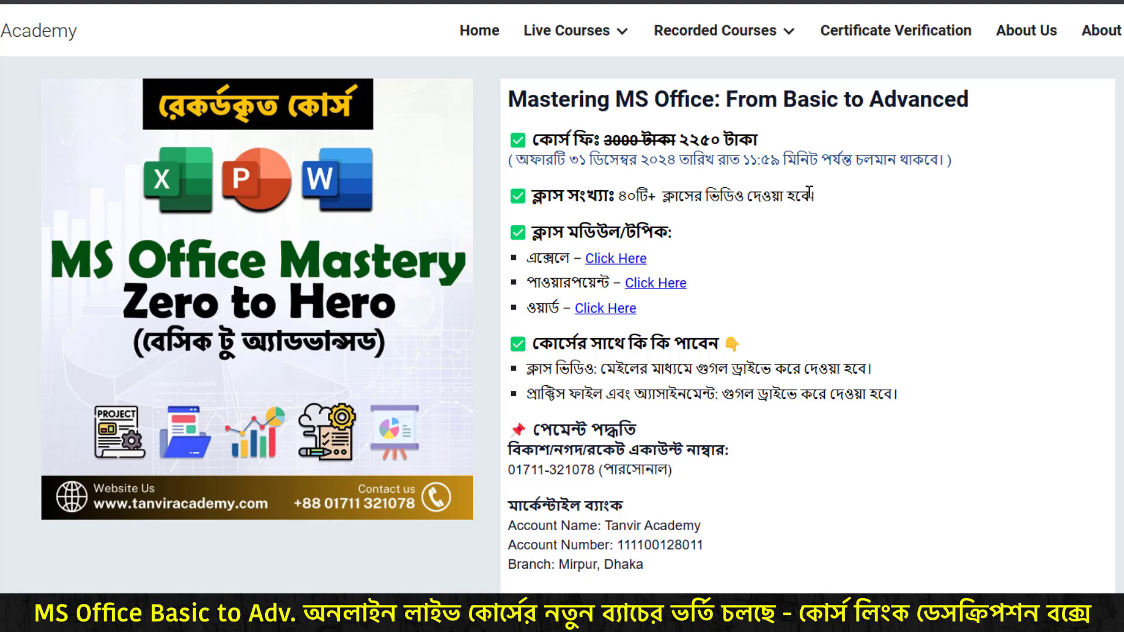
{"action": "triple_click", "coordinate": [705, 142]}
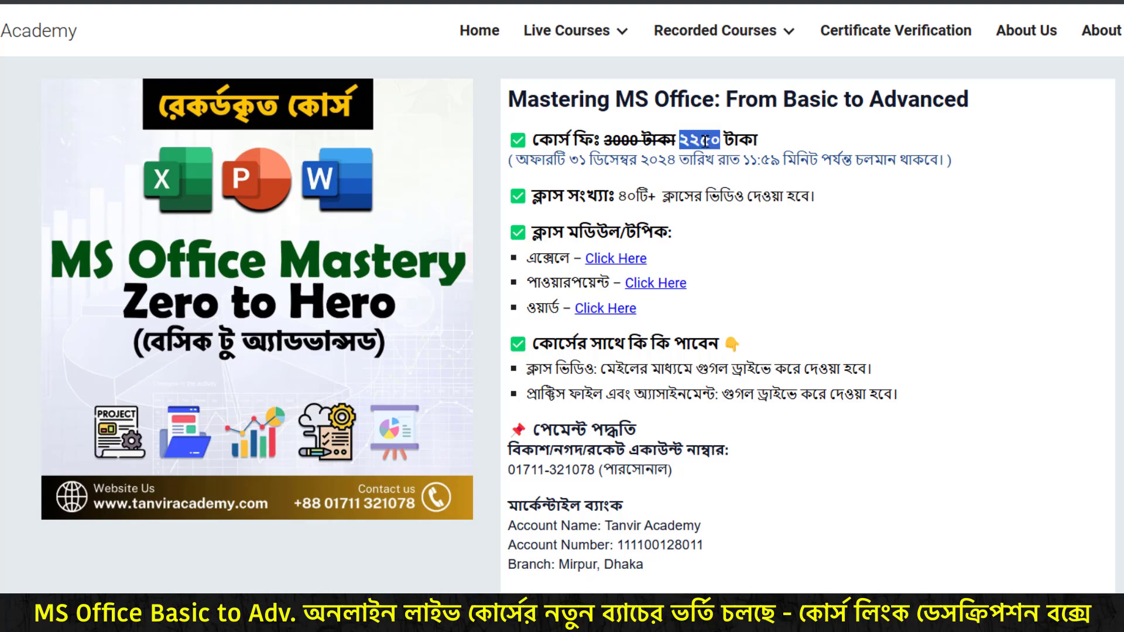
{"action": "left_click", "coordinate": [755, 213]}
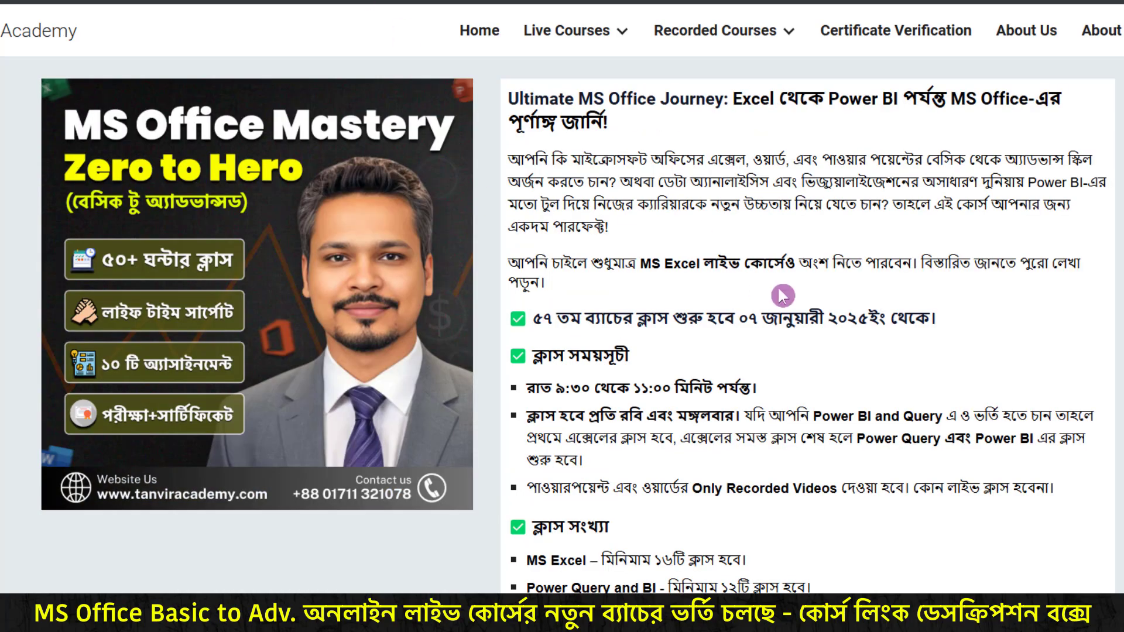
Mark the batch number and the January start date on the live MS Office course page
{"action": "key", "text": "ctrl+2"}
{"action": "mouse_move", "coordinate": [738, 303]}
{"action": "left_mouse_down"}
{"action": "mouse_move", "coordinate": [836, 336]}
{"action": "mouse_move", "coordinate": [869, 370]}
{"action": "left_mouse_up"}
{"action": "left_click_drag", "start_coordinate": [611, 194], "coordinate": [550, 315]}
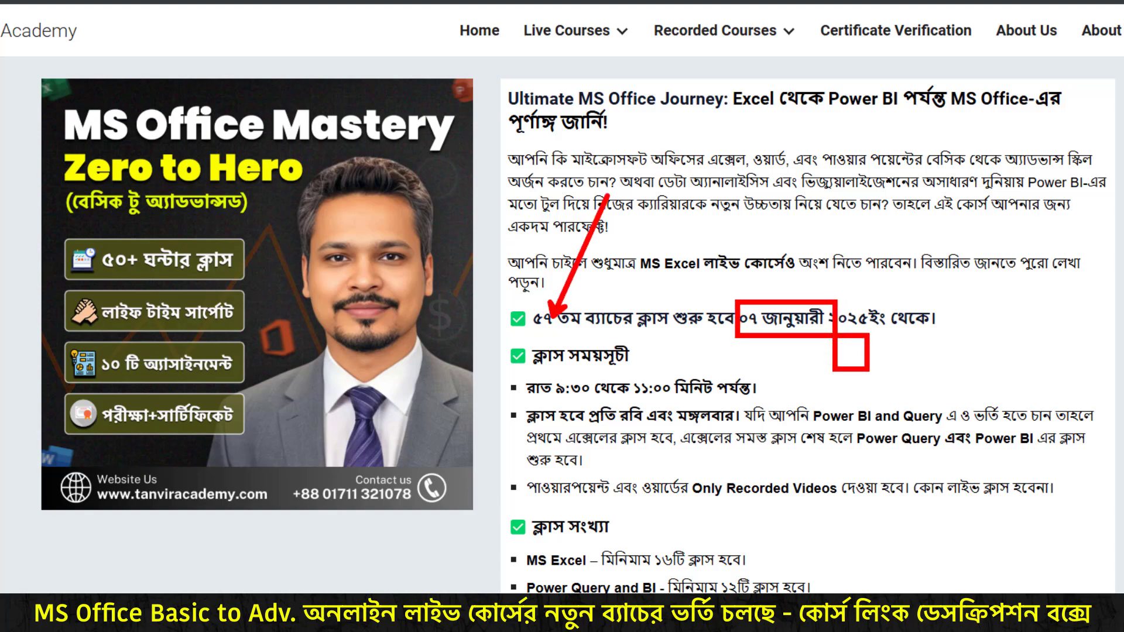
{"action": "key", "text": "Escape"}
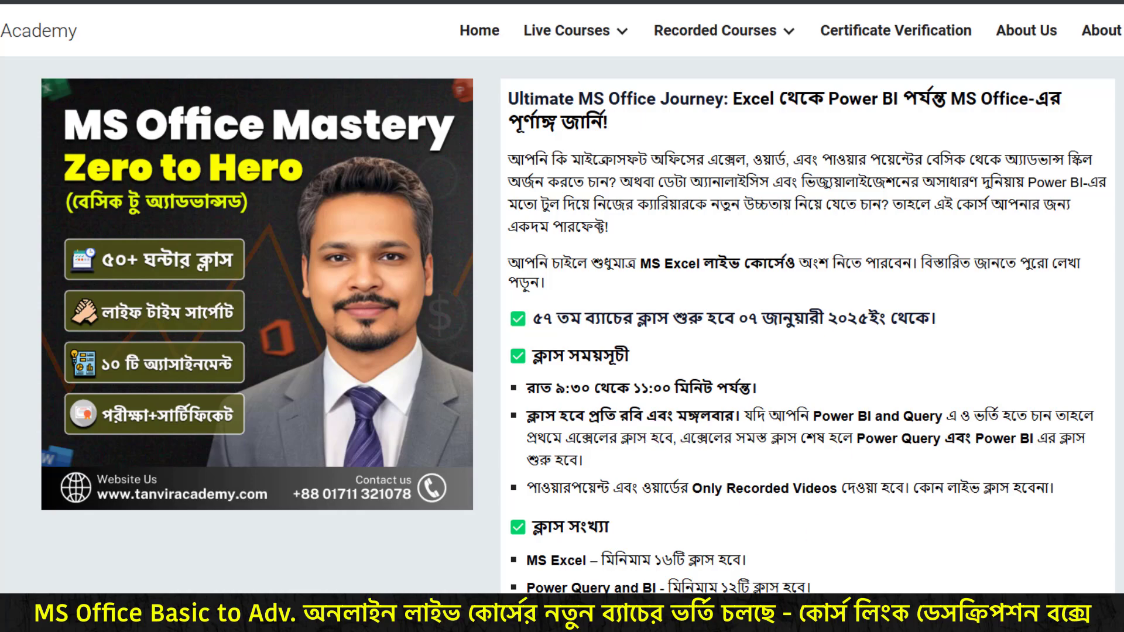
Review the live course's class counts, module links, fees and payment methods
{"action": "scroll", "coordinate": [807, 322], "scroll_direction": "down", "scroll_amount": 3}
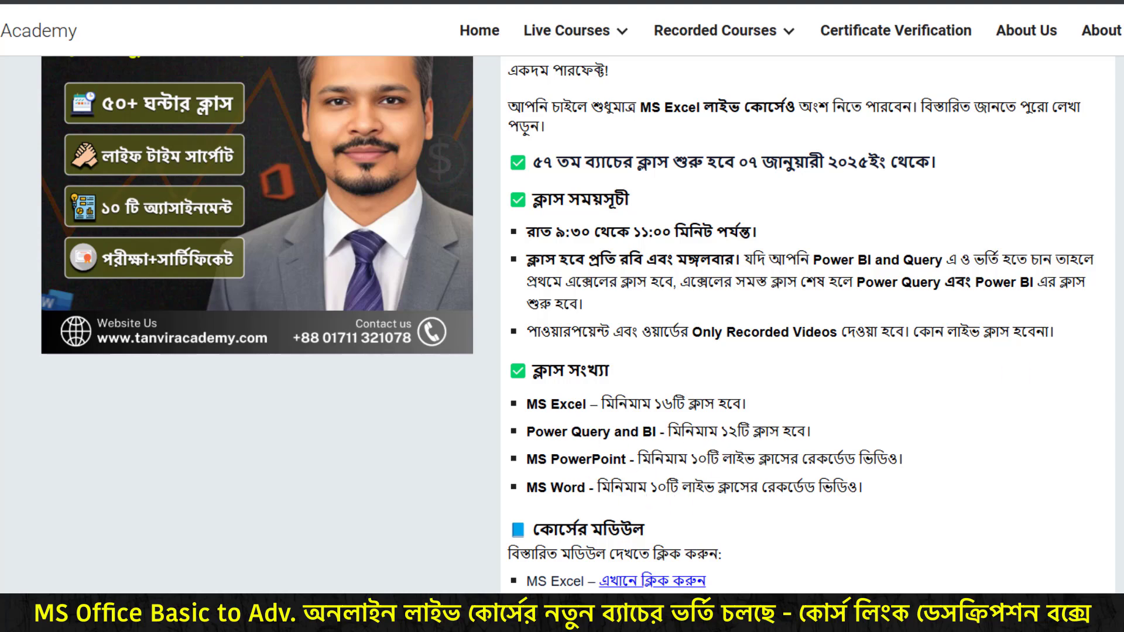
{"action": "scroll", "coordinate": [706, 314], "scroll_direction": "down", "scroll_amount": 9}
{"action": "scroll", "coordinate": [921, 161], "scroll_direction": "up", "scroll_amount": 1}
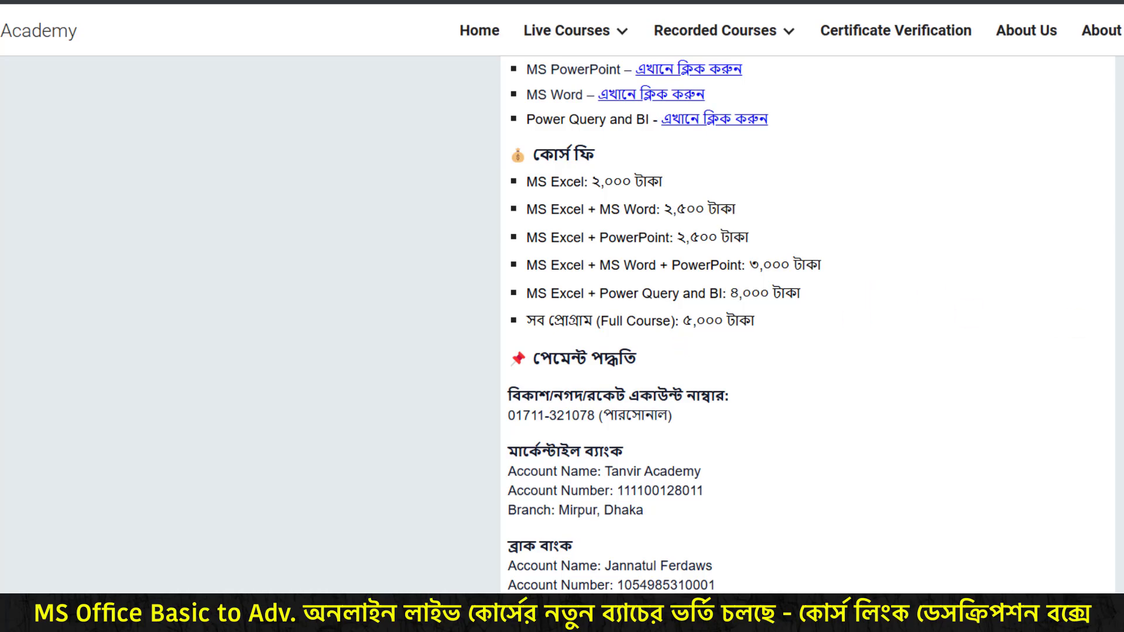
{"action": "scroll", "coordinate": [888, 279], "scroll_direction": "up", "scroll_amount": 10}
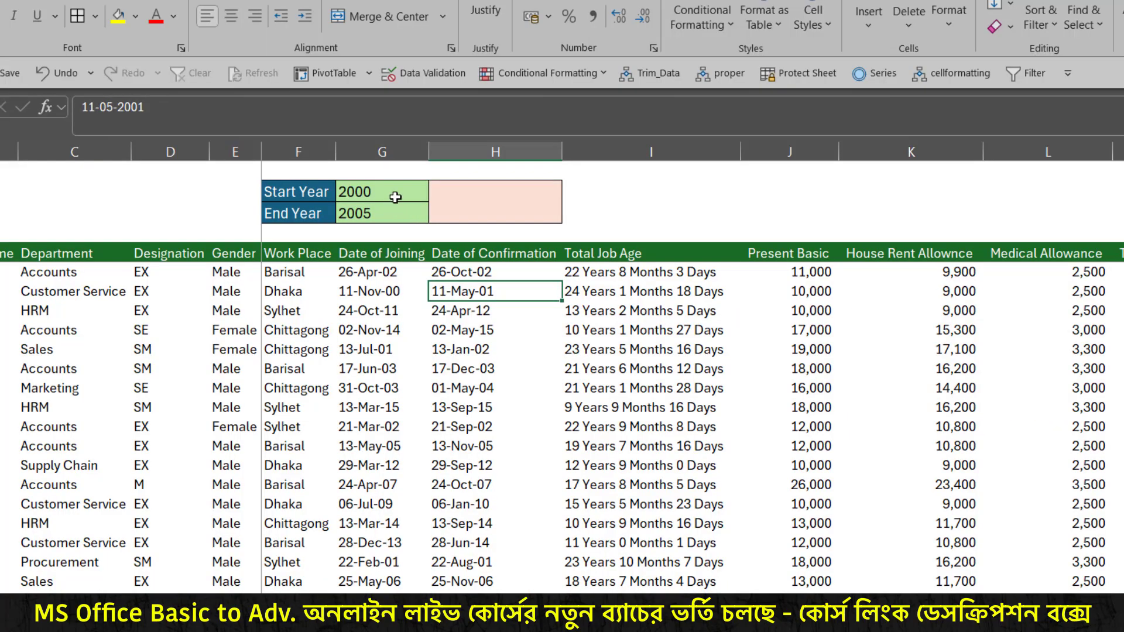
In the Excel sheet, point out the Start Year and End Year cells and select the empty merged result cell beside them
{"action": "left_click", "coordinate": [472, 194]}
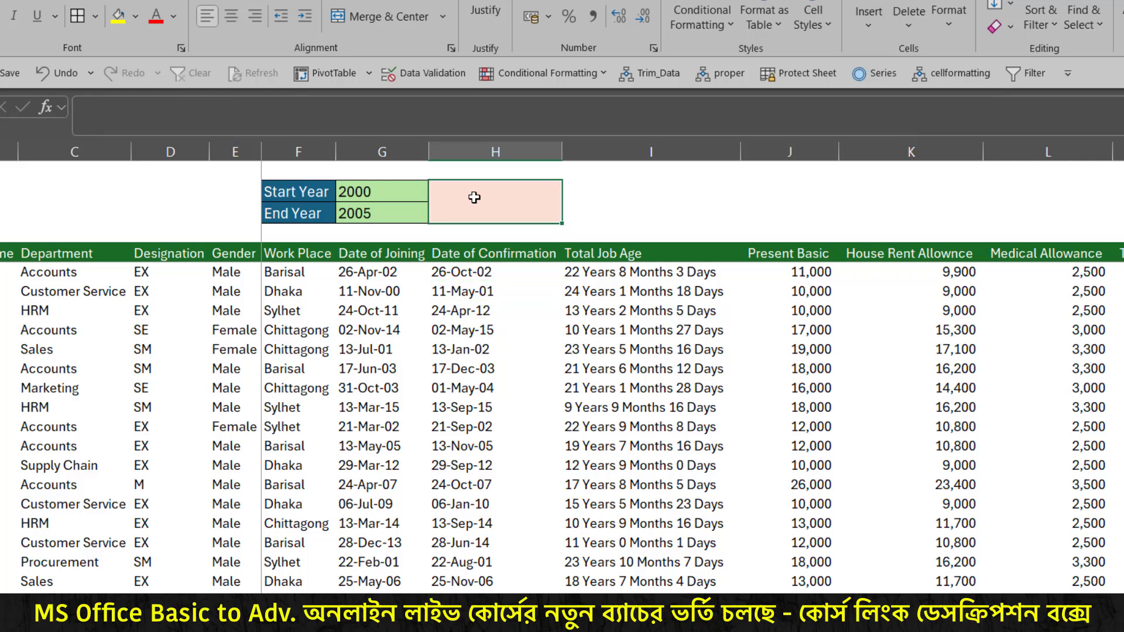
{"action": "left_click", "coordinate": [364, 186]}
{"action": "left_click", "coordinate": [383, 207]}
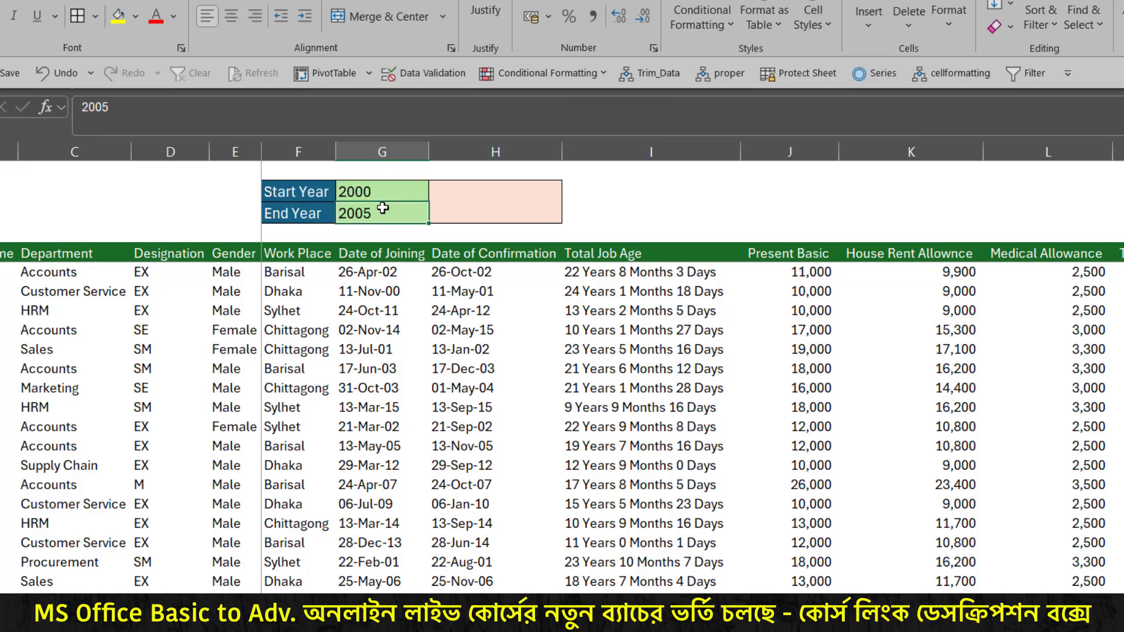
{"action": "left_click", "coordinate": [510, 196]}
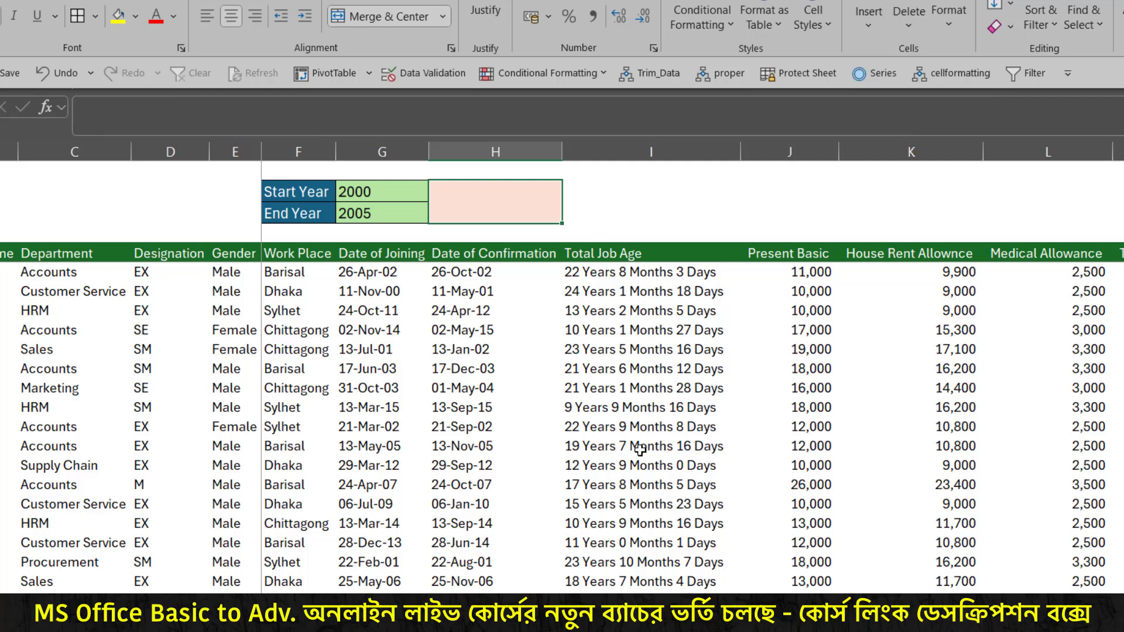
{"action": "key", "text": "ctrl+2"}
{"action": "left_click_drag", "start_coordinate": [377, 195], "coordinate": [404, 146]}
{"action": "left_click_drag", "start_coordinate": [383, 210], "coordinate": [421, 279]}
{"action": "key", "text": "Escape"}
Begin a COUNTIFS formula in the merged result cell and shift its argument hint aside
{"action": "type", "text": "=coun"}
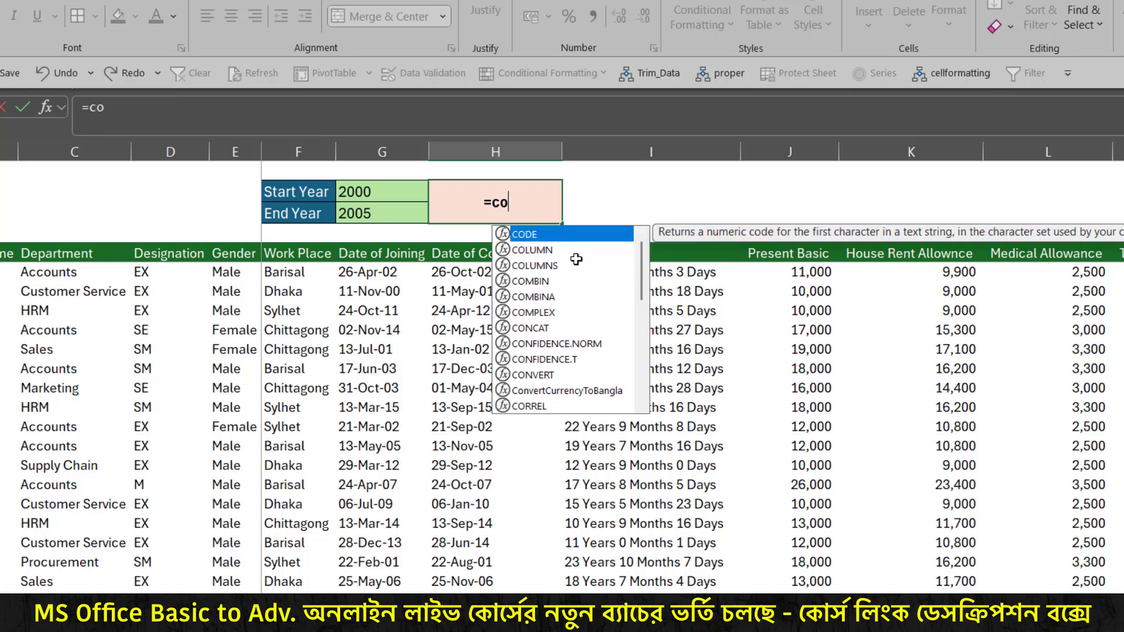
{"action": "type", "text": "t"}
{"action": "type", "text": "ifs"}
{"action": "key", "text": "Tab"}
{"action": "left_click_drag", "start_coordinate": [609, 237], "coordinate": [561, 235]}
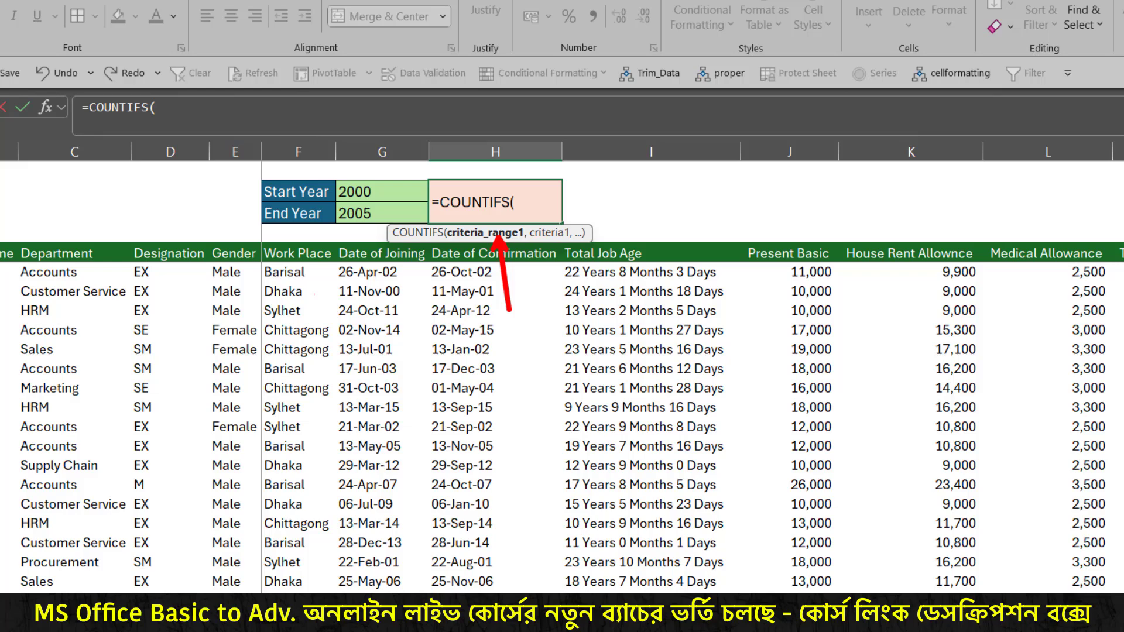
Mark the Start Year value and the Date of Joining entries on screen, and clear the marks
{"action": "left_click_drag", "start_coordinate": [378, 186], "coordinate": [403, 166]}
{"action": "mouse_move", "coordinate": [332, 261]}
{"action": "left_mouse_down"}
{"action": "mouse_move", "coordinate": [429, 408]}
{"action": "mouse_move", "coordinate": [423, 419]}
{"action": "mouse_move", "coordinate": [474, 543]}
{"action": "left_mouse_up"}
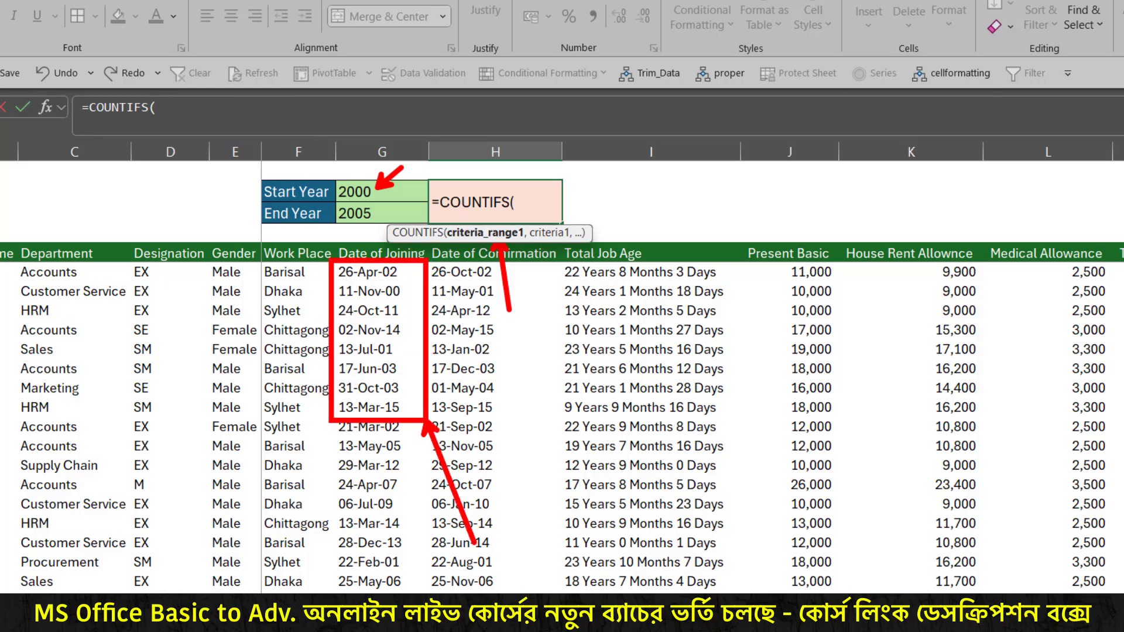
{"action": "key", "text": "Escape"}
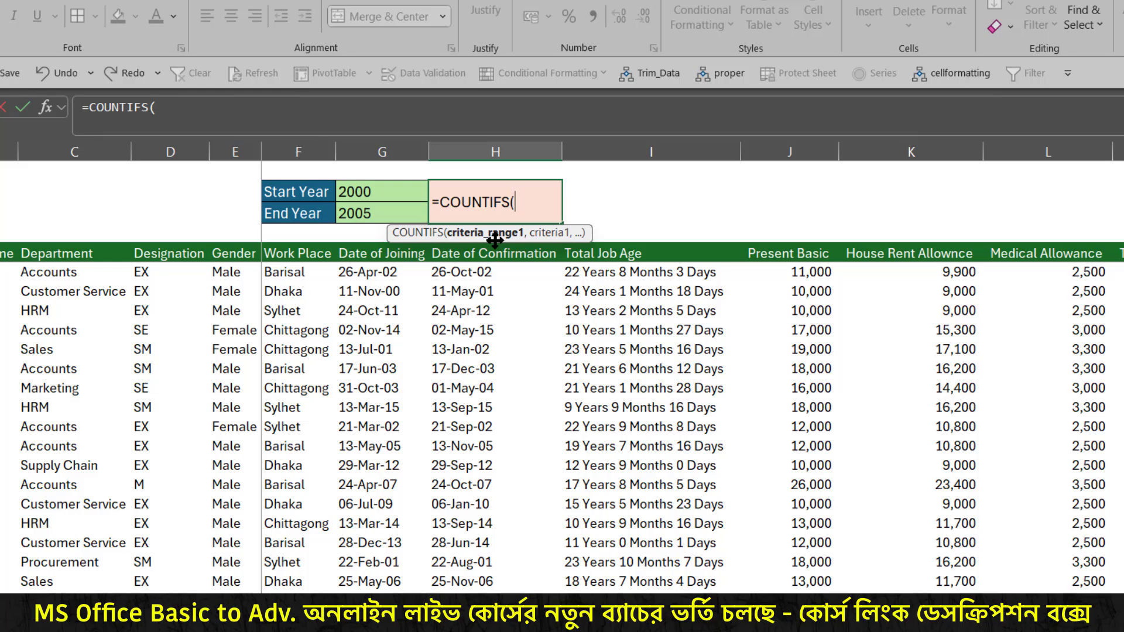
Set the Date of Joining entries G6:G444 as the first criteria range of the COUNTIFS formula
{"action": "left_click", "coordinate": [377, 254]}
{"action": "key", "text": "Down"}
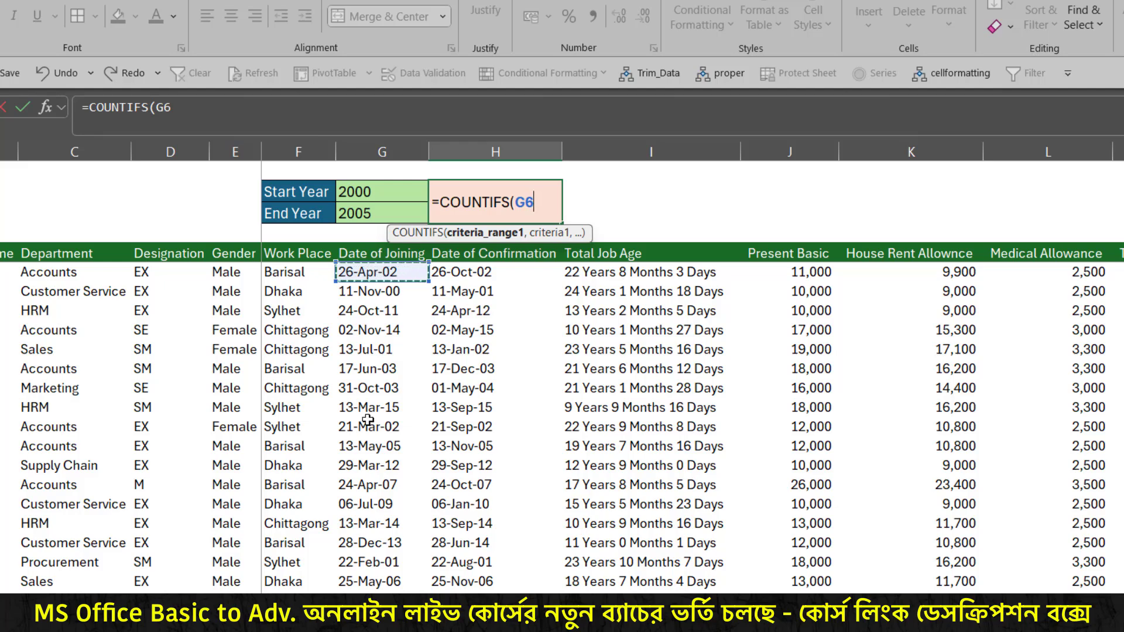
{"action": "key", "text": "ctrl+shift+Down"}
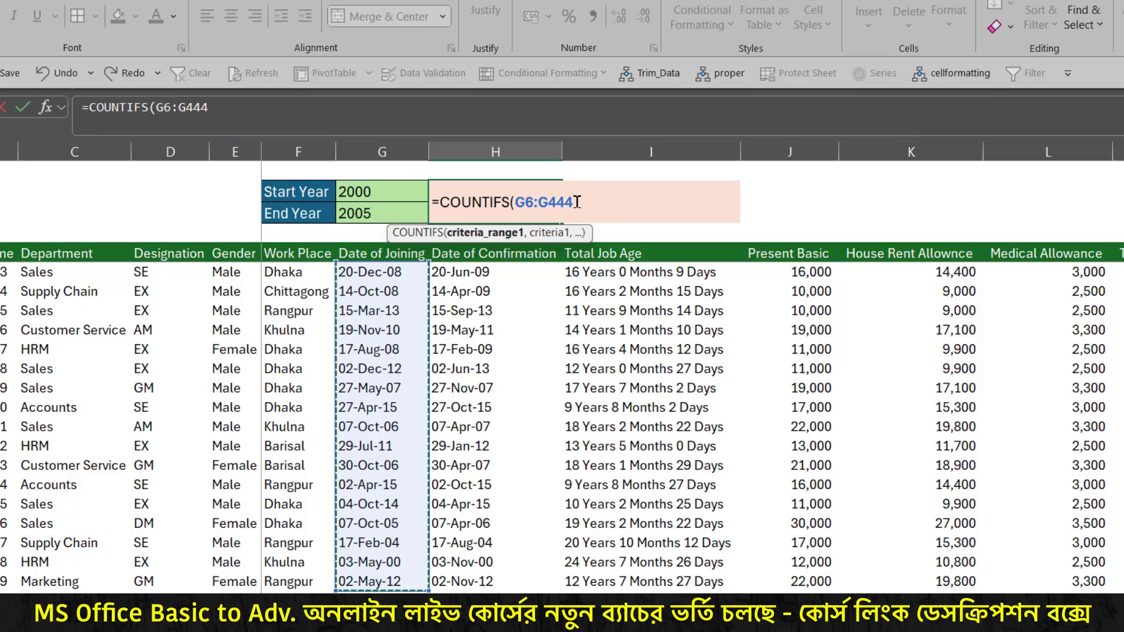
{"action": "type", "text": ","}
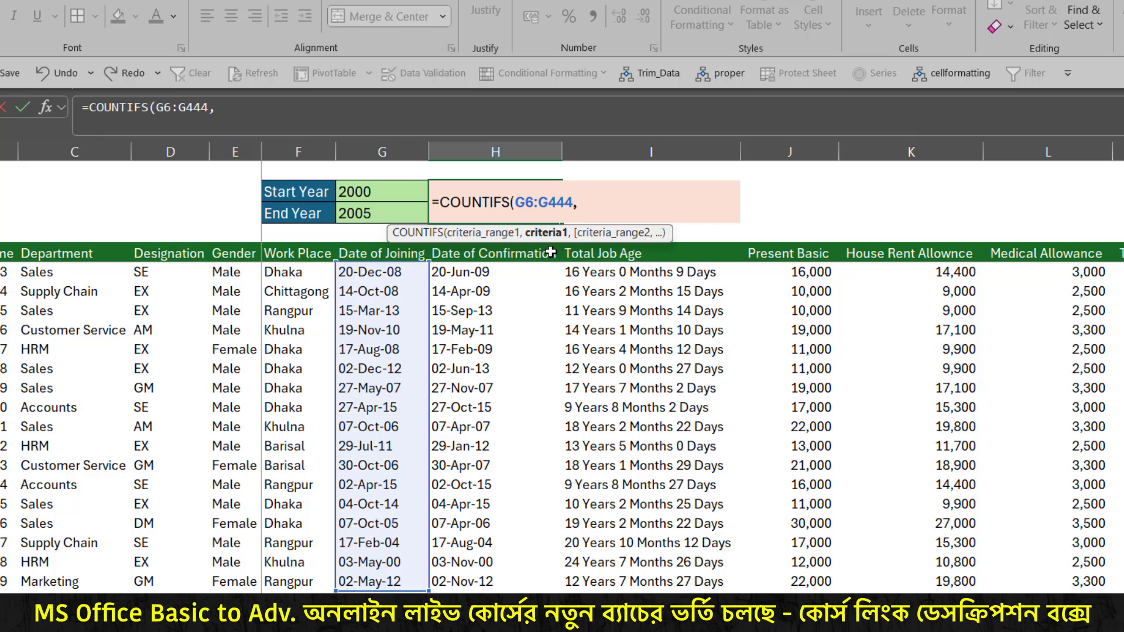
Point out the criteria_range1 and criteria1 arguments, the Start Year value and the joining dates, and undo the marks
{"action": "left_click_drag", "start_coordinate": [550, 245], "coordinate": [545, 307]}
{"action": "left_click_drag", "start_coordinate": [478, 241], "coordinate": [478, 325]}
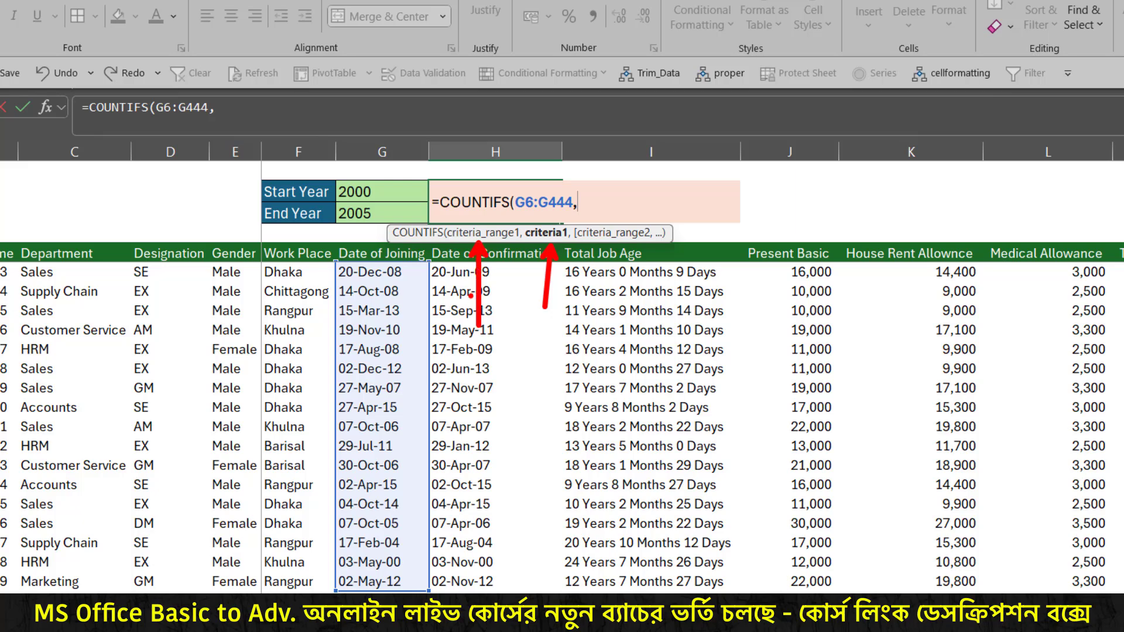
{"action": "left_click_drag", "start_coordinate": [566, 238], "coordinate": [583, 259]}
{"action": "left_click_drag", "start_coordinate": [432, 113], "coordinate": [375, 182]}
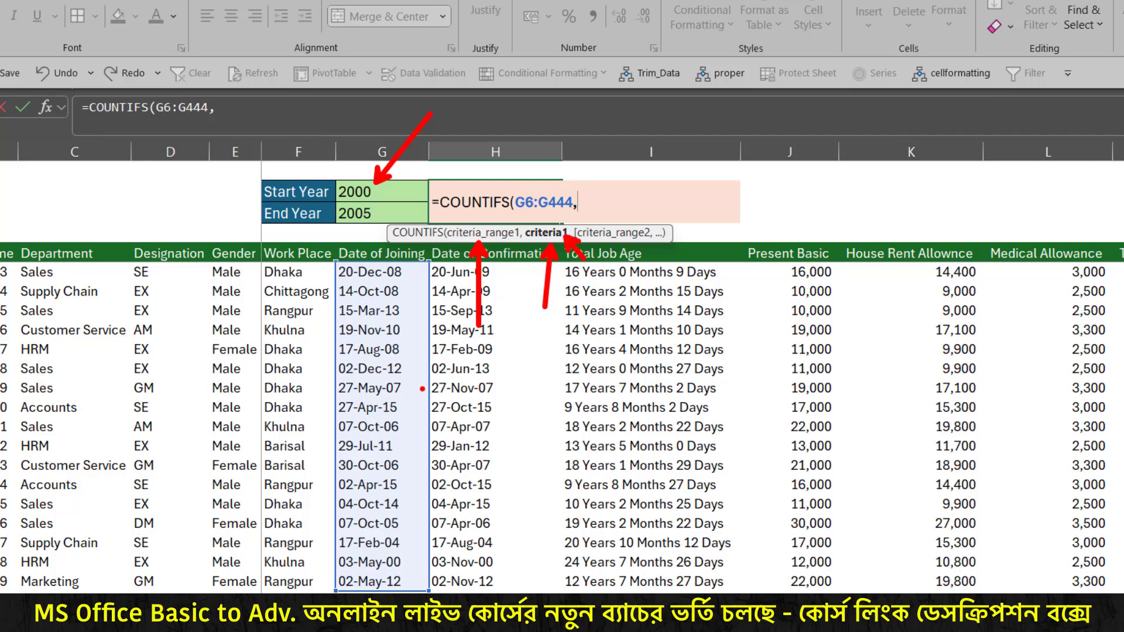
{"action": "left_click_drag", "start_coordinate": [425, 280], "coordinate": [408, 327]}
{"action": "key", "text": "ctrl+z"}
{"action": "key", "text": "ctrl+z"}
{"action": "key", "text": "ctrl+z"}
{"action": "key", "text": "ctrl+z"}
{"action": "key", "text": "ctrl+z"}
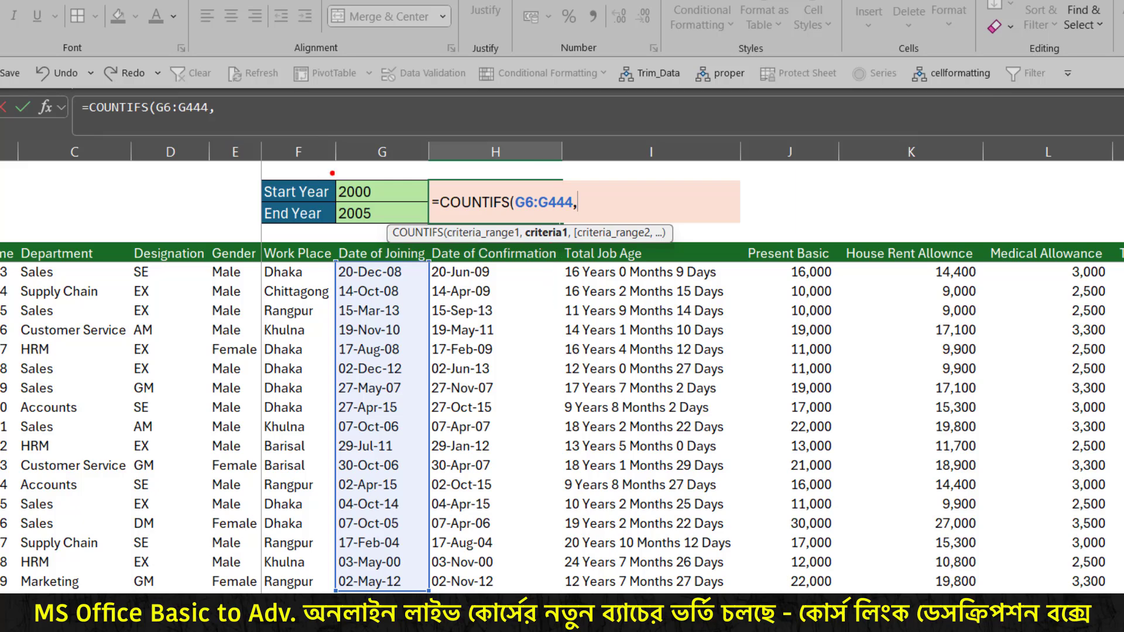
Mark the Start Year value against the joining dates and the criteria1 argument, and clear the arrows
{"action": "left_click_drag", "start_coordinate": [368, 179], "coordinate": [406, 139]}
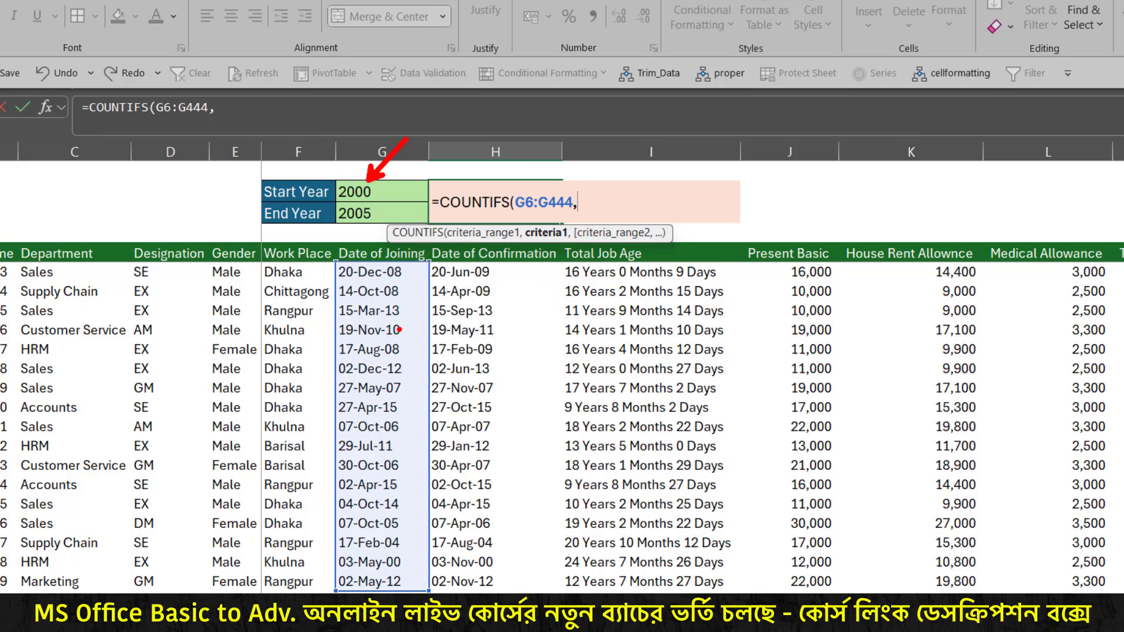
{"action": "left_click_drag", "start_coordinate": [399, 329], "coordinate": [432, 294]}
{"action": "left_click_drag", "start_coordinate": [360, 180], "coordinate": [358, 142]}
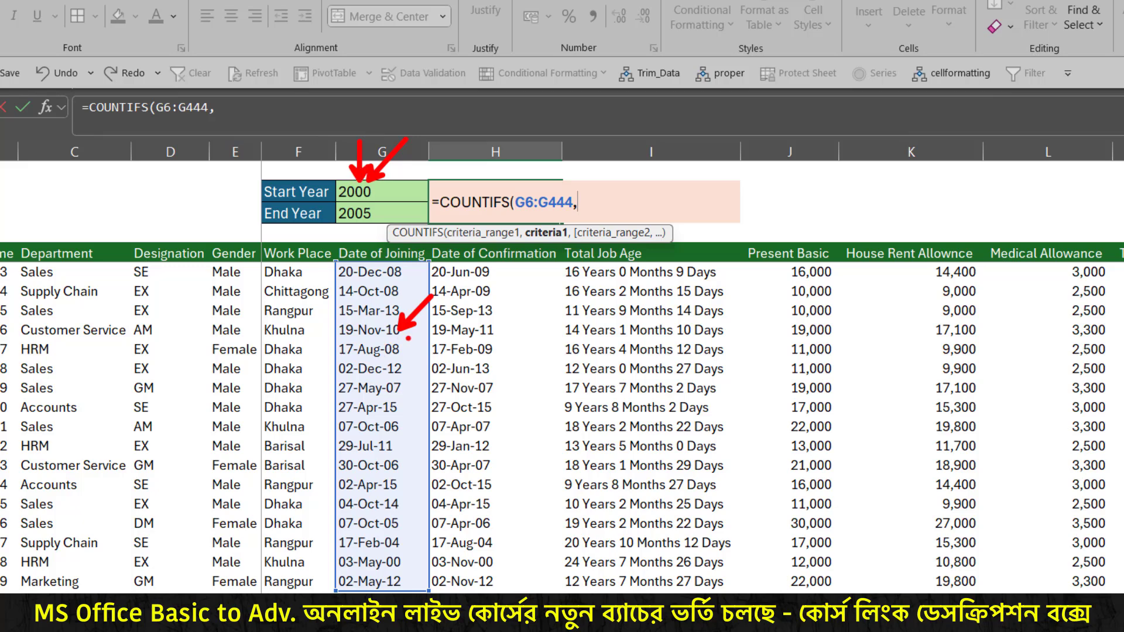
{"action": "left_click_drag", "start_coordinate": [408, 338], "coordinate": [451, 386]}
{"action": "left_click_drag", "start_coordinate": [553, 240], "coordinate": [553, 297]}
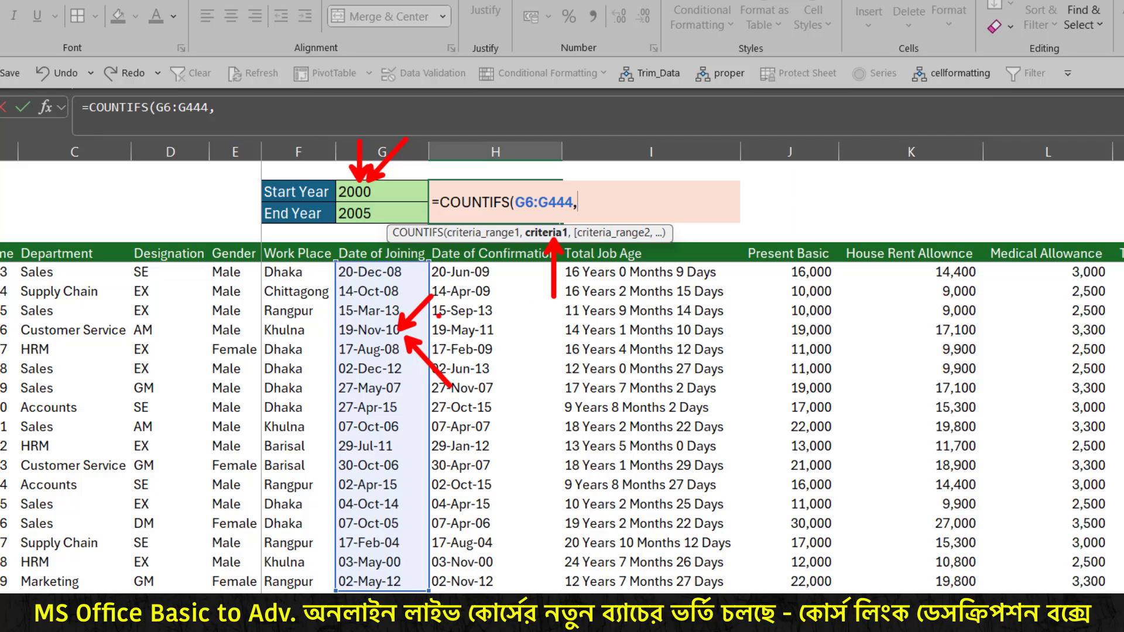
{"action": "left_click_drag", "start_coordinate": [398, 388], "coordinate": [480, 585]}
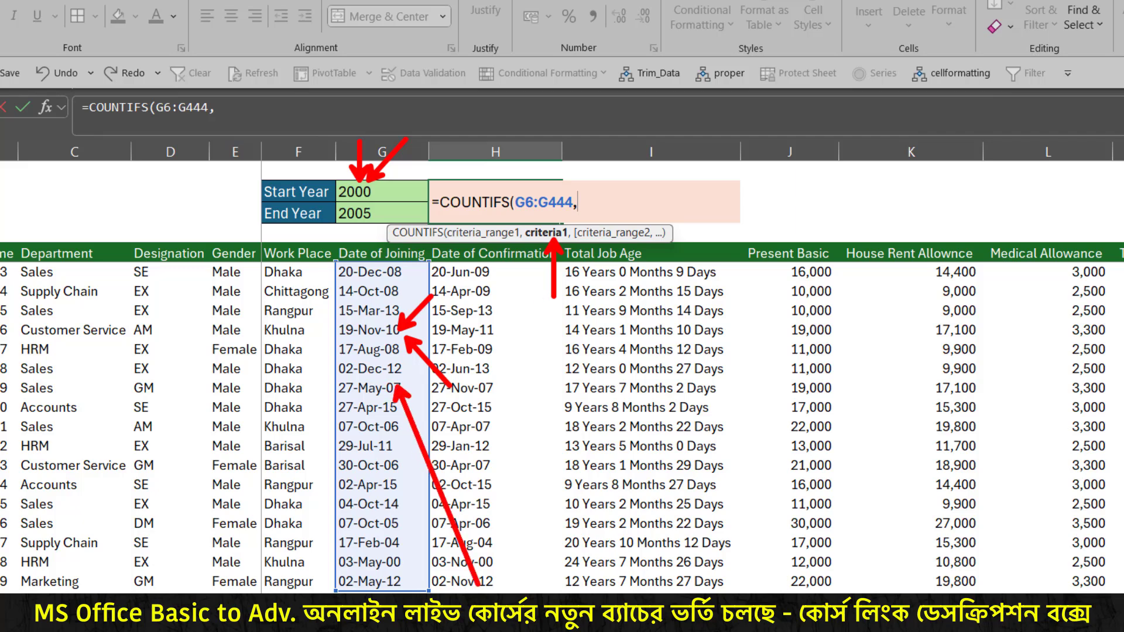
{"action": "key", "text": "Escape"}
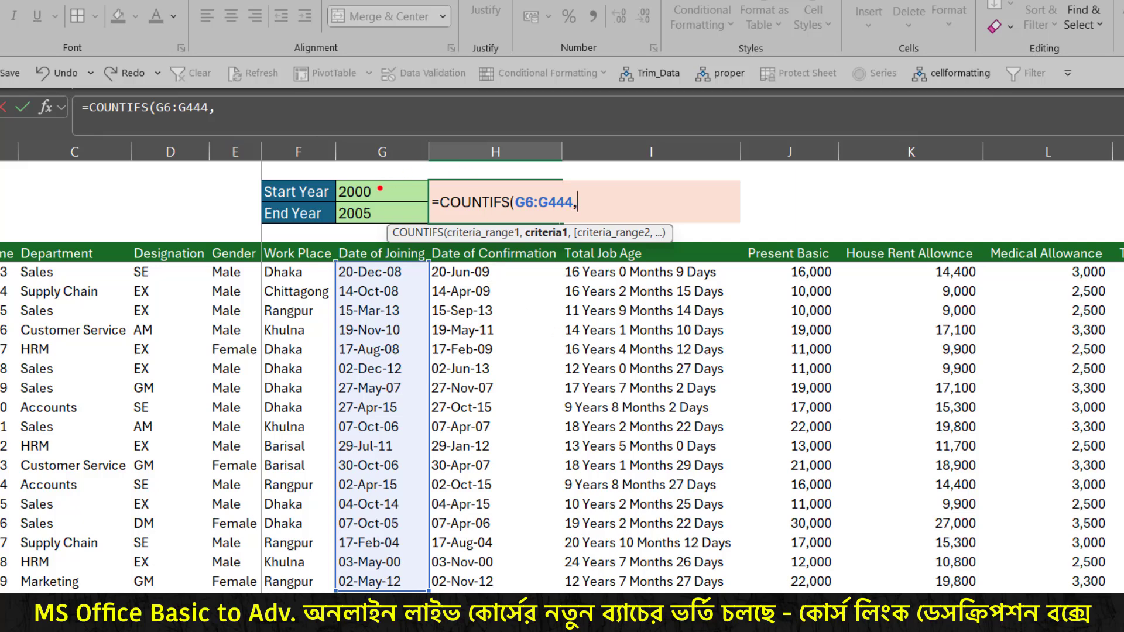
Start the first criterion with ">="&, pointing out the Start Year value and a joining date it compares
{"action": "left_click_drag", "start_coordinate": [380, 188], "coordinate": [423, 147]}
{"action": "type", "text": "\">=\""}
{"action": "left_click_drag", "start_coordinate": [401, 293], "coordinate": [431, 311]}
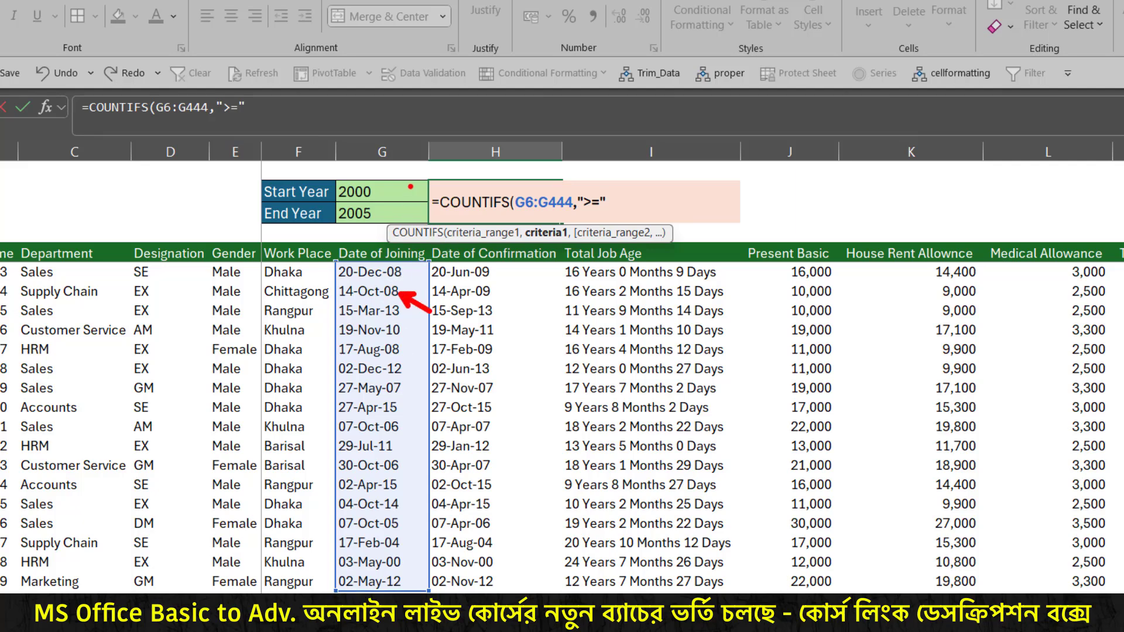
{"action": "left_click_drag", "start_coordinate": [382, 190], "coordinate": [404, 170]}
{"action": "key", "text": "Escape"}
{"action": "type", "text": "&"}
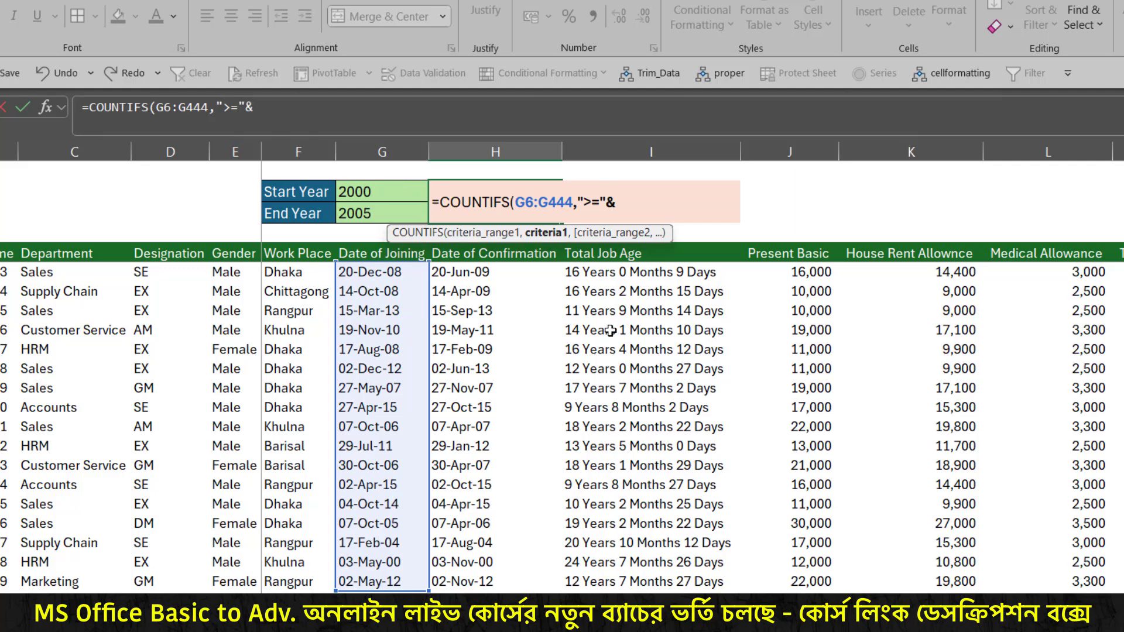
Point out the operator in the first criterion, append a DATE function to it and move the argument hint above the formula
{"action": "left_click_drag", "start_coordinate": [596, 195], "coordinate": [625, 149]}
{"action": "left_click_drag", "start_coordinate": [597, 209], "coordinate": [597, 256]}
{"action": "key", "text": "Escape"}
{"action": "type", "text": "date"}
{"action": "key", "text": "Tab"}
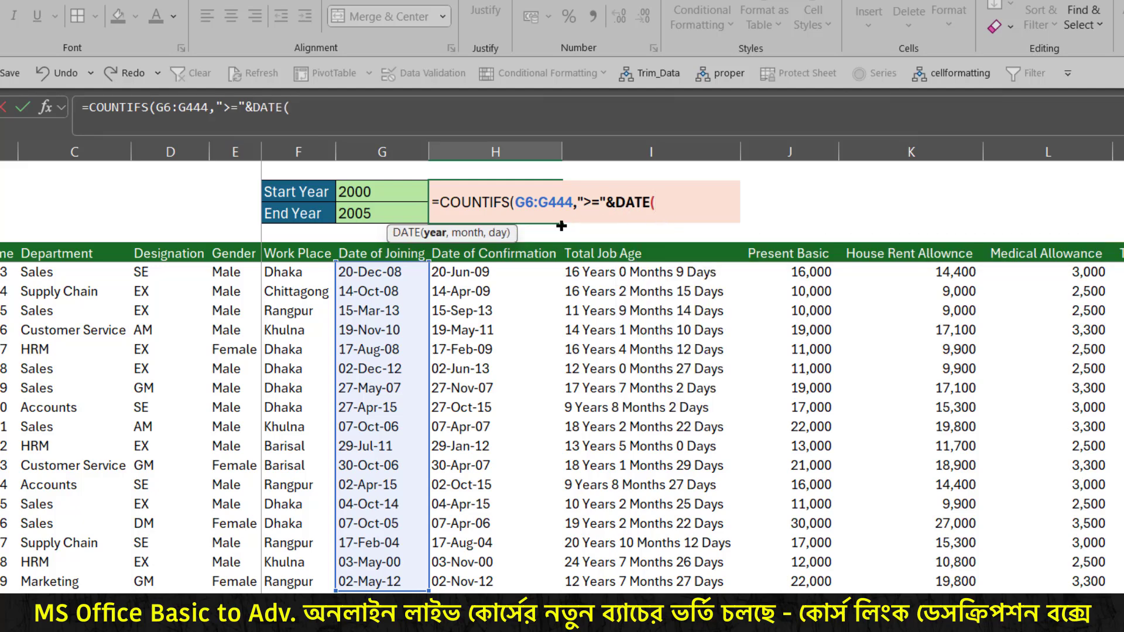
{"action": "mouse_move", "coordinate": [485, 227]}
{"action": "left_mouse_down"}
{"action": "mouse_move", "coordinate": [682, 170]}
{"action": "mouse_move", "coordinate": [643, 137]}
{"action": "mouse_move", "coordinate": [652, 121]}
{"action": "left_mouse_up"}
{"action": "key", "text": "ctrl+2"}
{"action": "left_click_drag", "start_coordinate": [673, 164], "coordinate": [693, 128]}
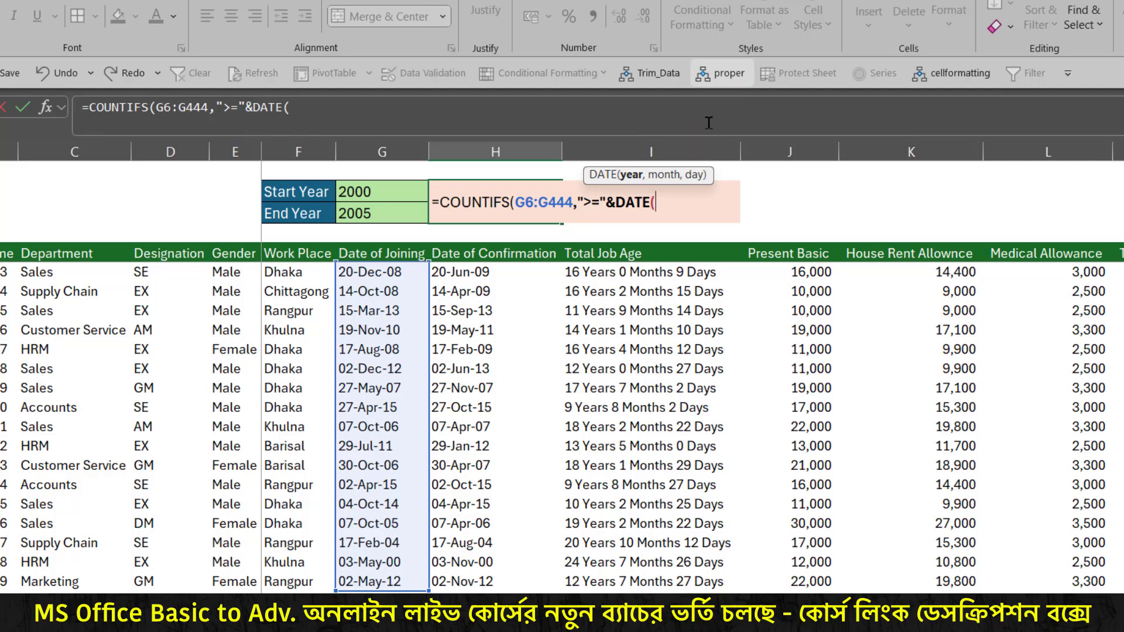
{"action": "key", "text": "Escape"}
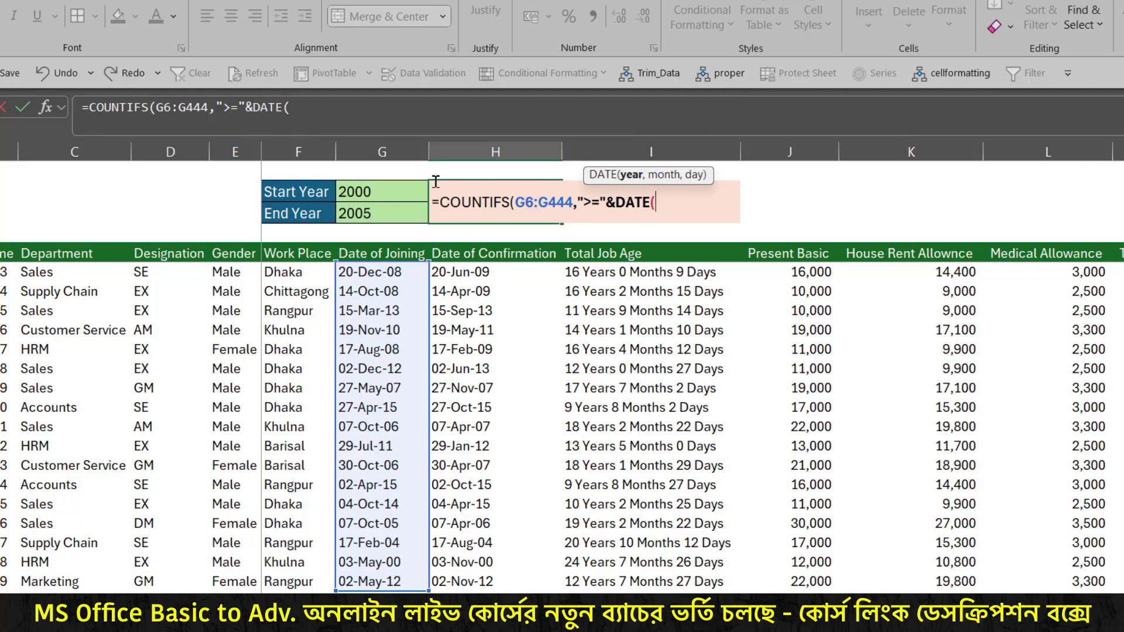
Complete the first criterion's DATE function with the Start Year cell G2, month 1 and day 1
{"action": "left_click", "coordinate": [392, 189]}
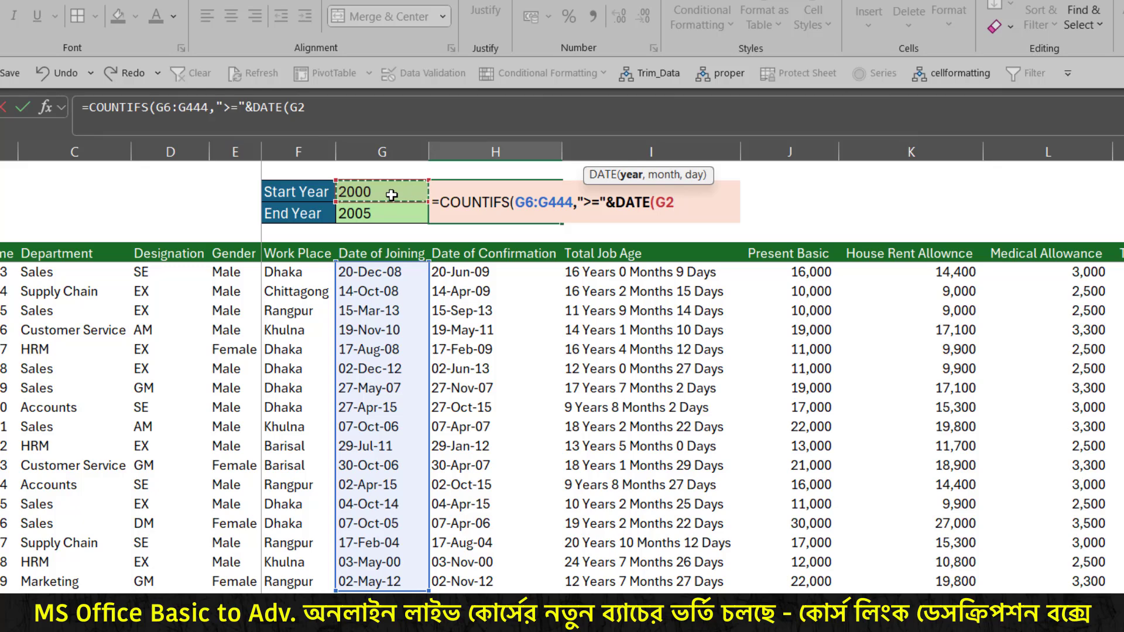
{"action": "type", "text": ","}
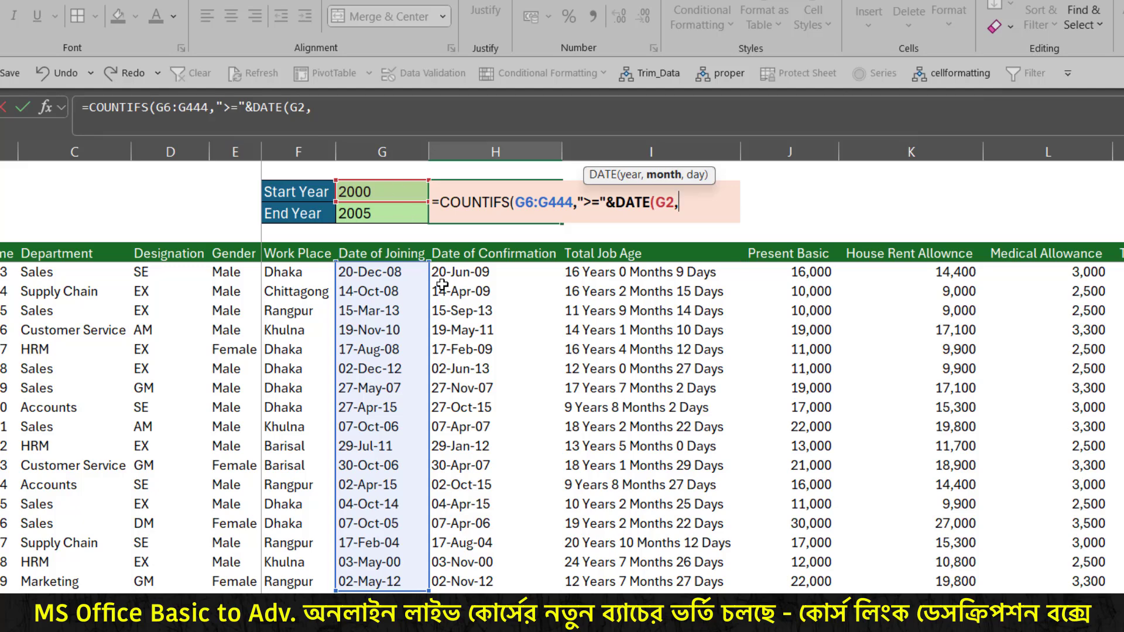
{"action": "type", "text": "1"}
{"action": "type", "text": ",1("}
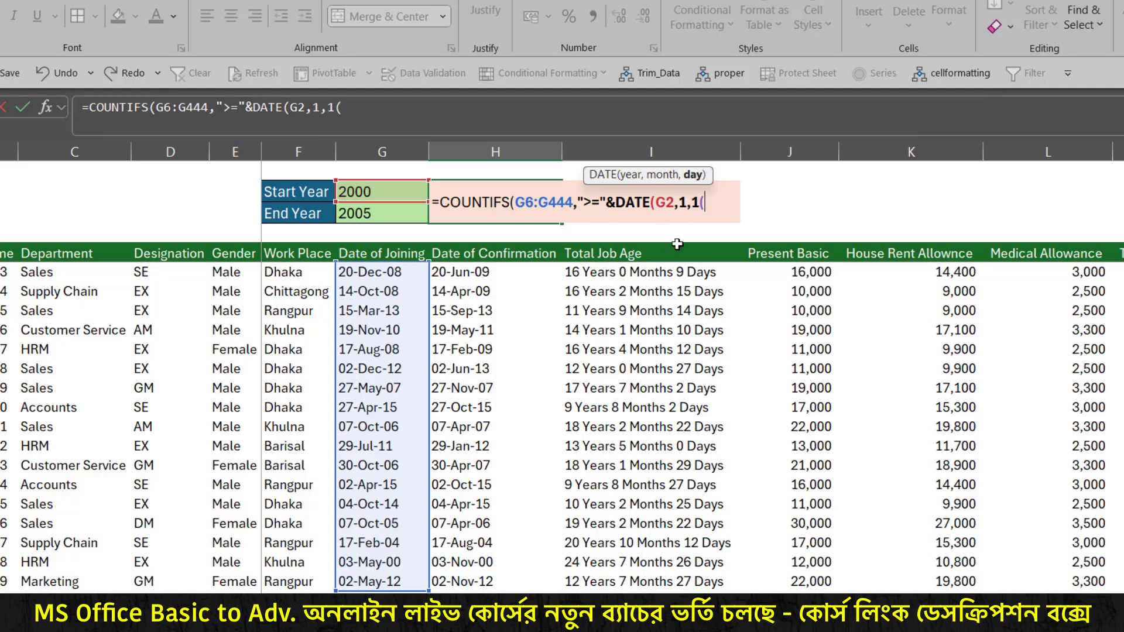
{"action": "key", "text": "BackSpace"}
{"action": "type", "text": "),"}
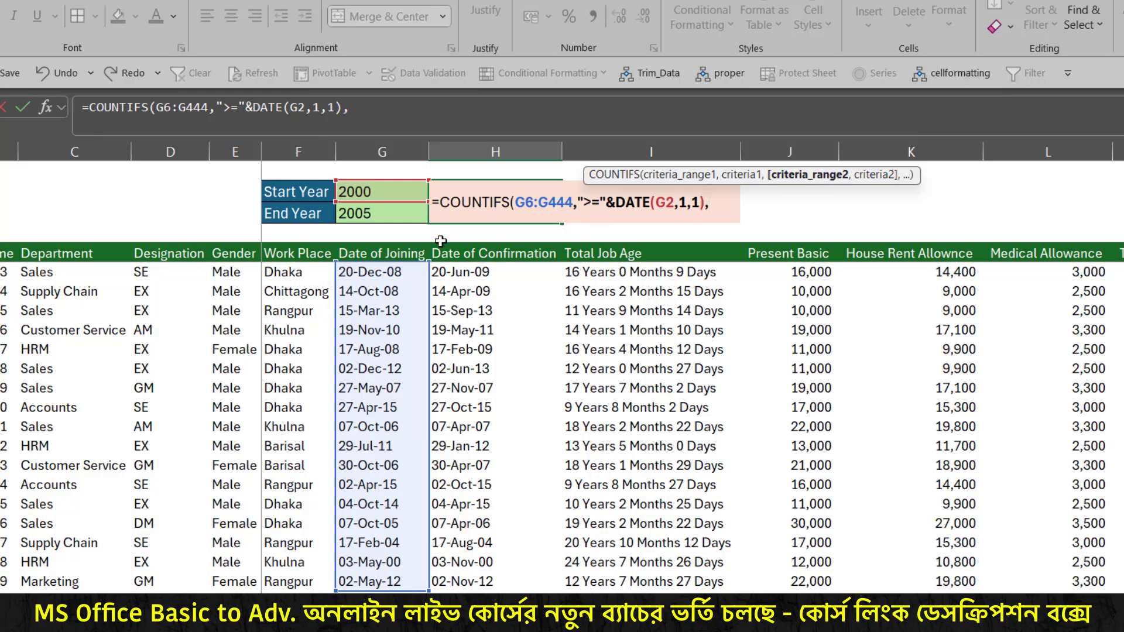
Add the Date of Joining entries G6:G444 as the second criteria range
{"action": "left_click", "coordinate": [375, 263]}
{"action": "scroll", "coordinate": [375, 261], "scroll_direction": "down", "scroll_amount": 5}
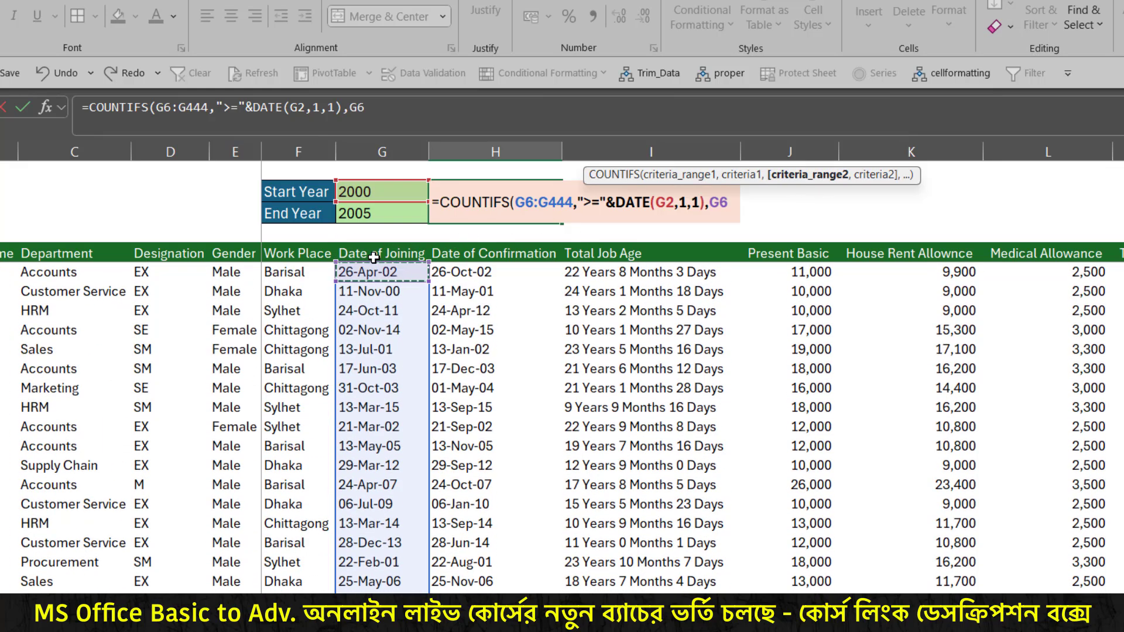
{"action": "key", "text": "ctrl+shift+Down"}
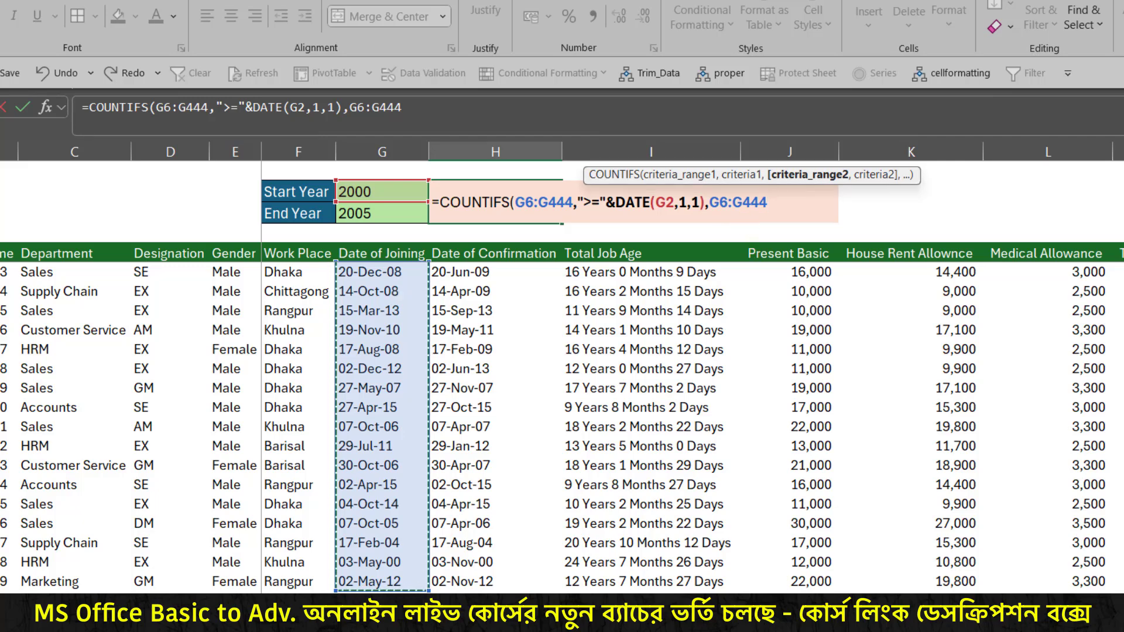
{"action": "type", "text": ","}
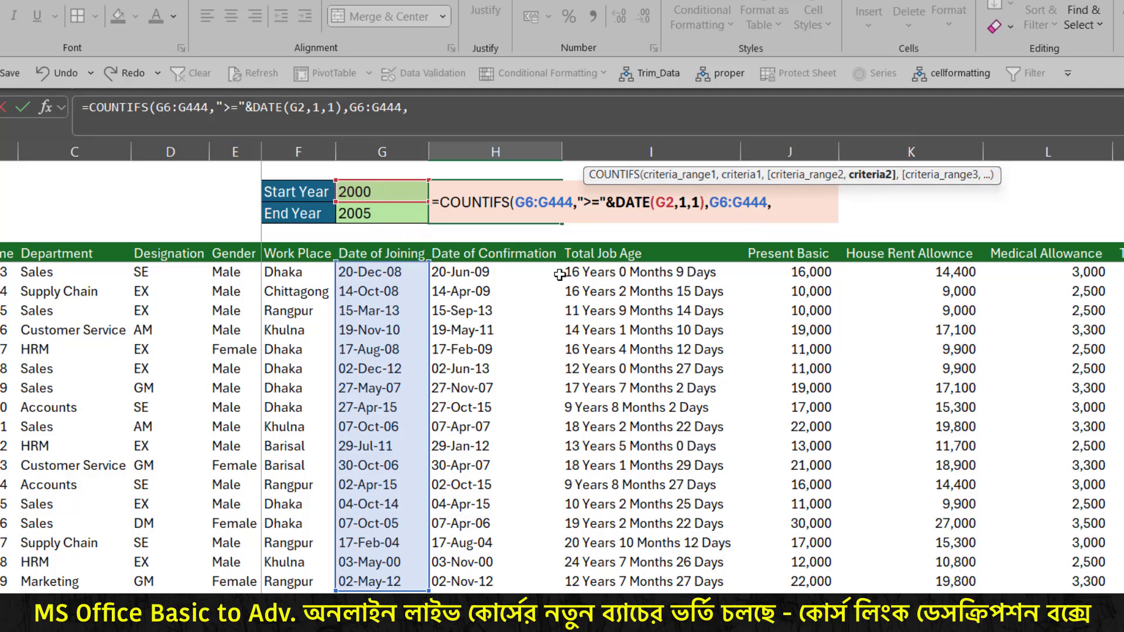
Start the second criterion with "<="& followed by a DATE function
{"action": "type", "text": "<"}
{"action": "type", "text": "=\""}
{"action": "type", "text": "&"}
{"action": "type", "text": "date"}
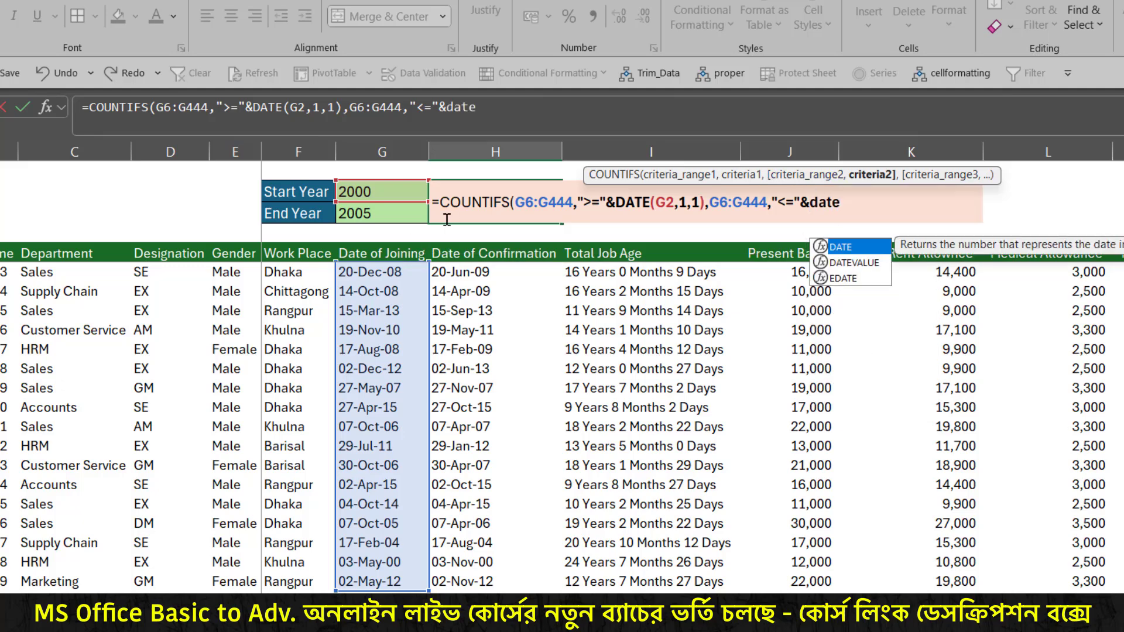
{"action": "key", "text": "Tab"}
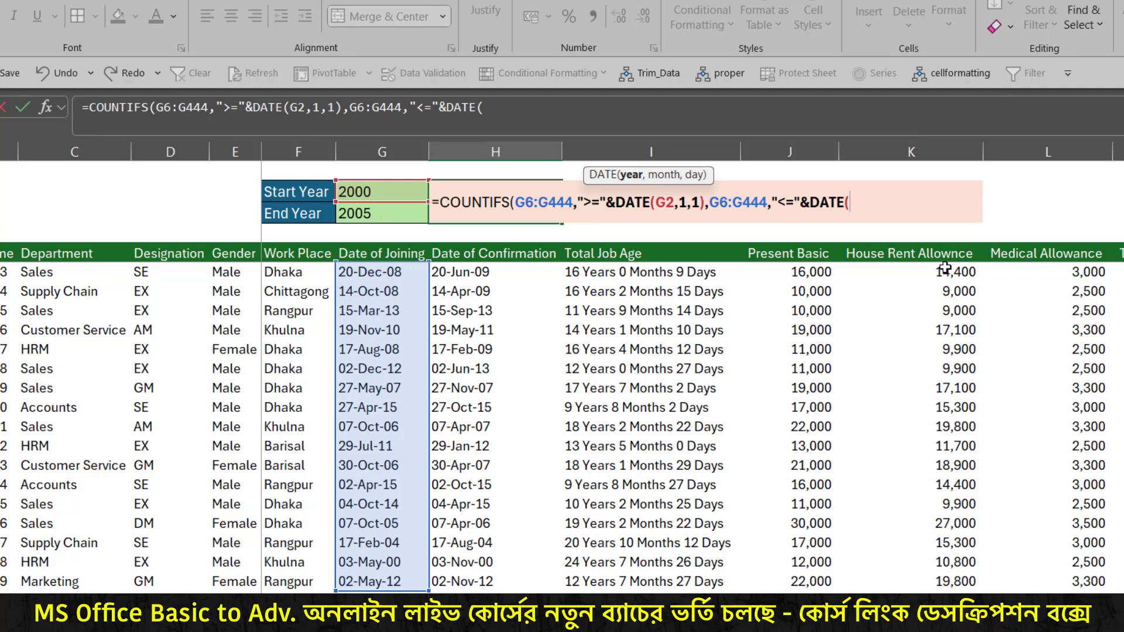
{"action": "left_click", "coordinate": [831, 206]}
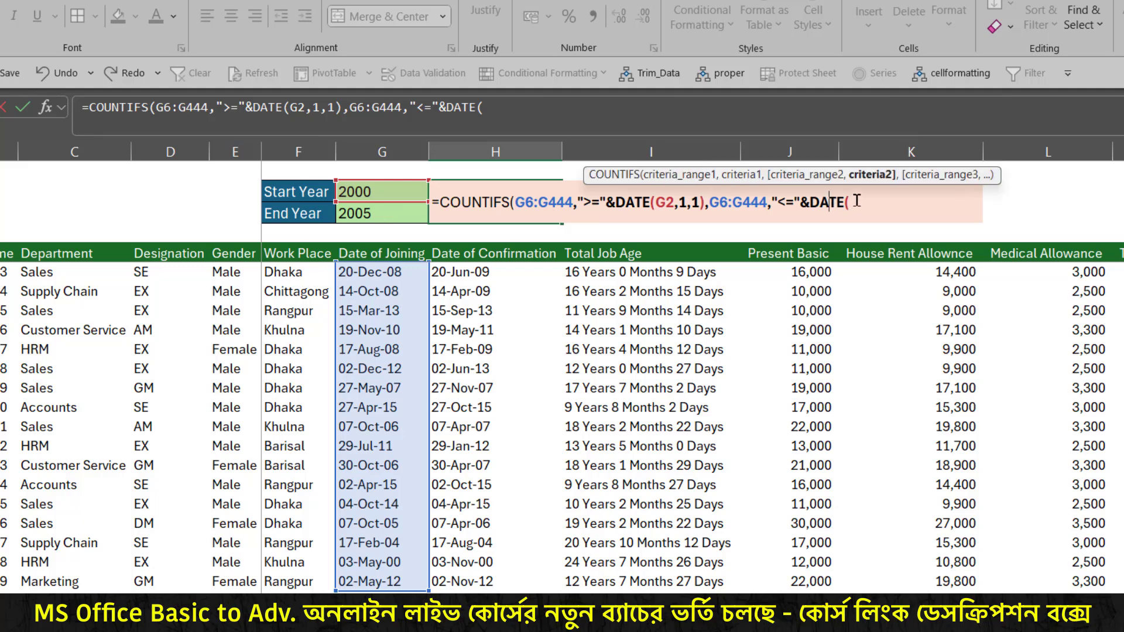
{"action": "left_click", "coordinate": [855, 202]}
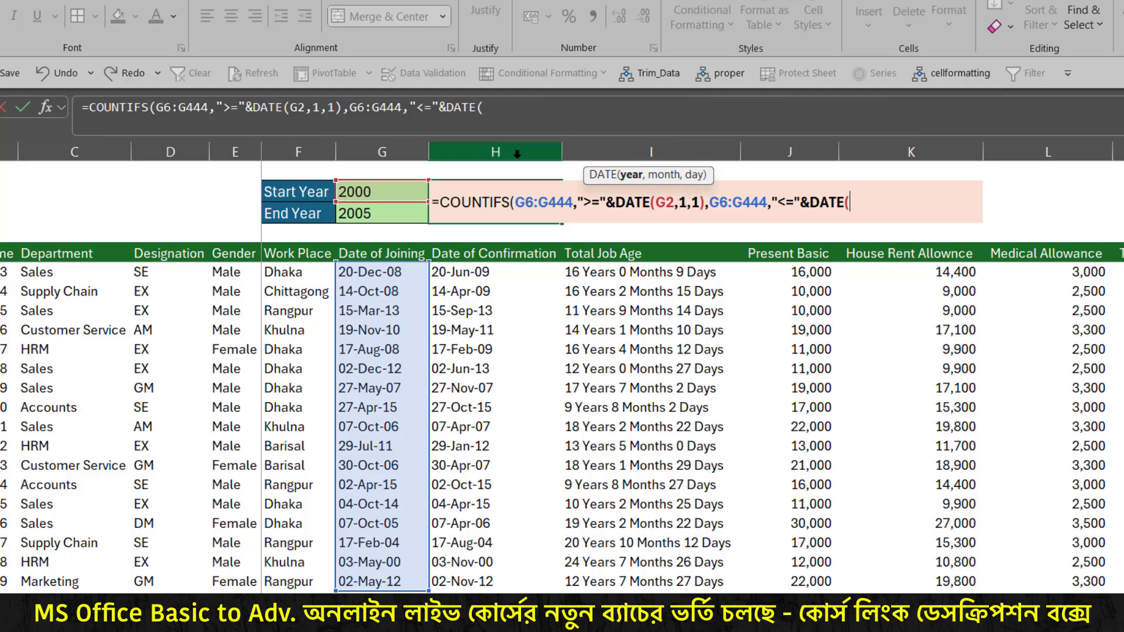
Complete the second DATE function with the End Year cell G3, month 12 and day 31, and commit the formula
{"action": "left_click", "coordinate": [403, 216]}
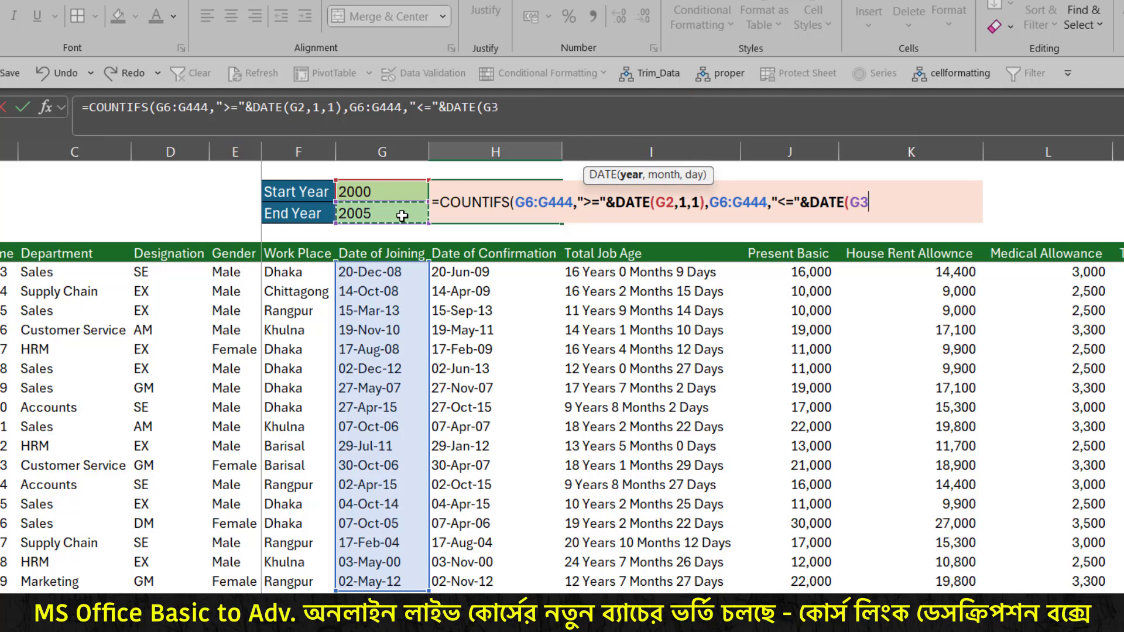
{"action": "type", "text": ","}
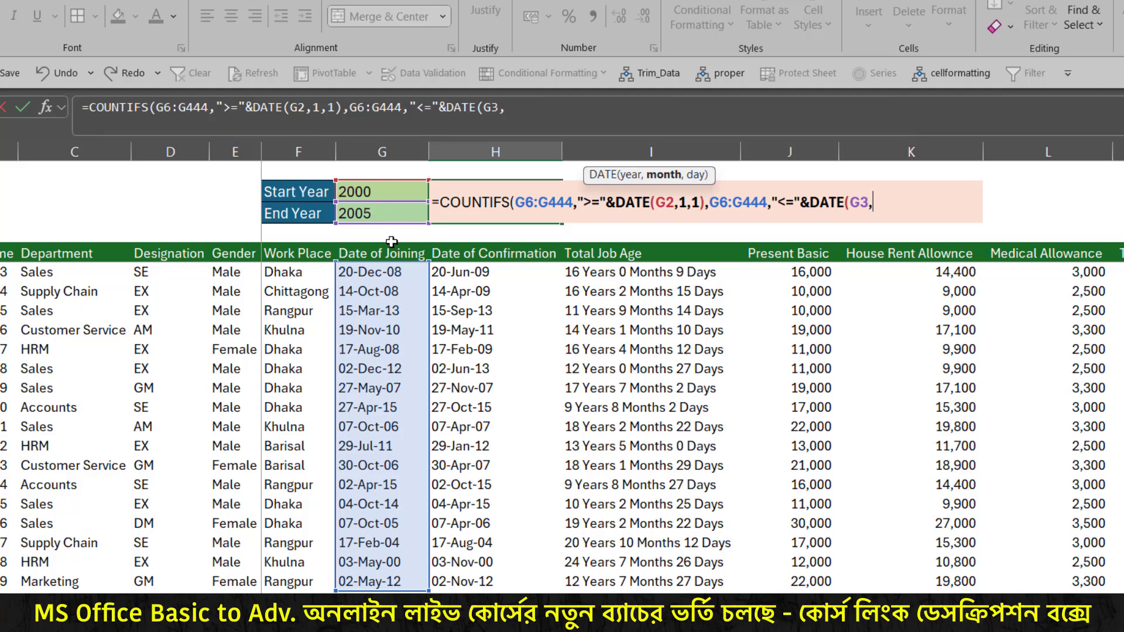
{"action": "type", "text": "12,"}
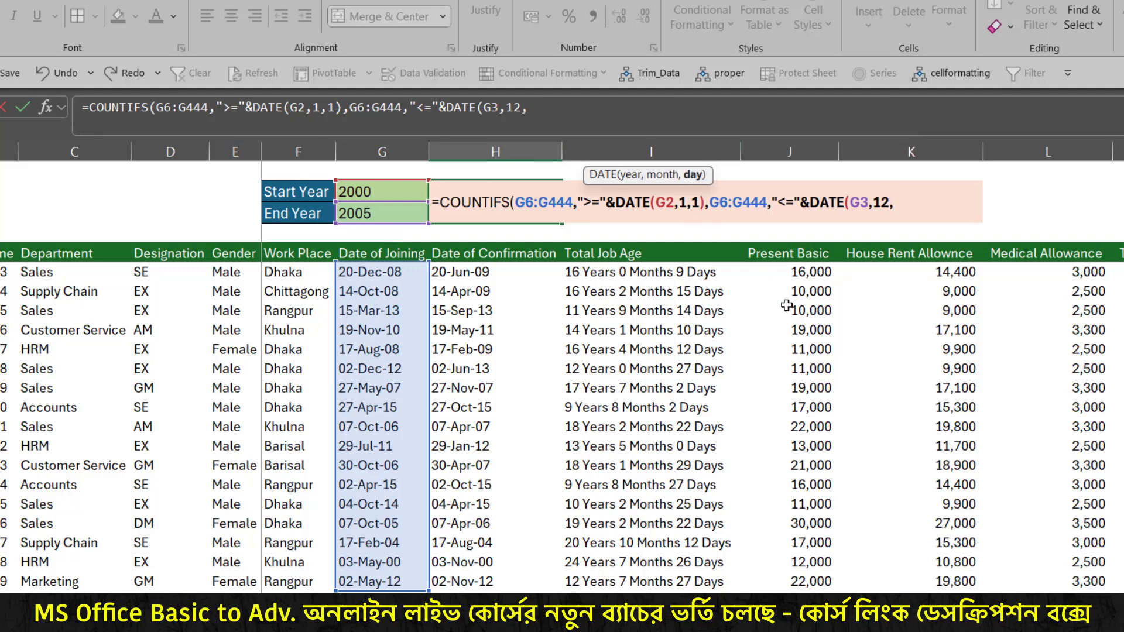
{"action": "type", "text": "31))"}
{"action": "key", "text": "Return"}
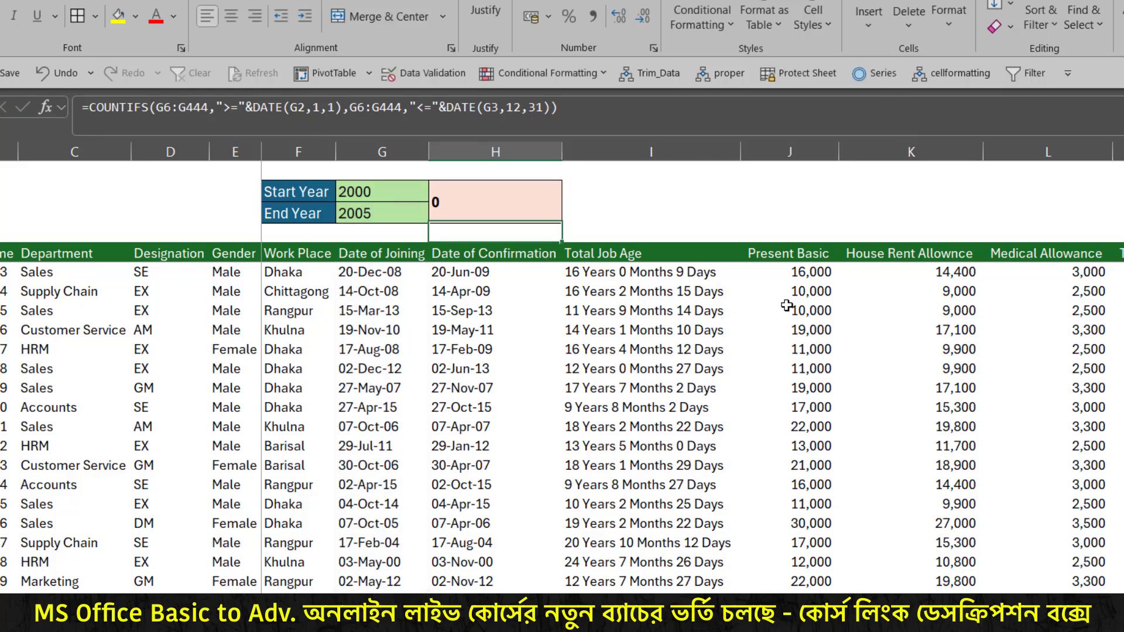
Test the COUNTIFS formula by setting the Start Year in G2 to 2003
{"action": "left_click", "coordinate": [446, 204]}
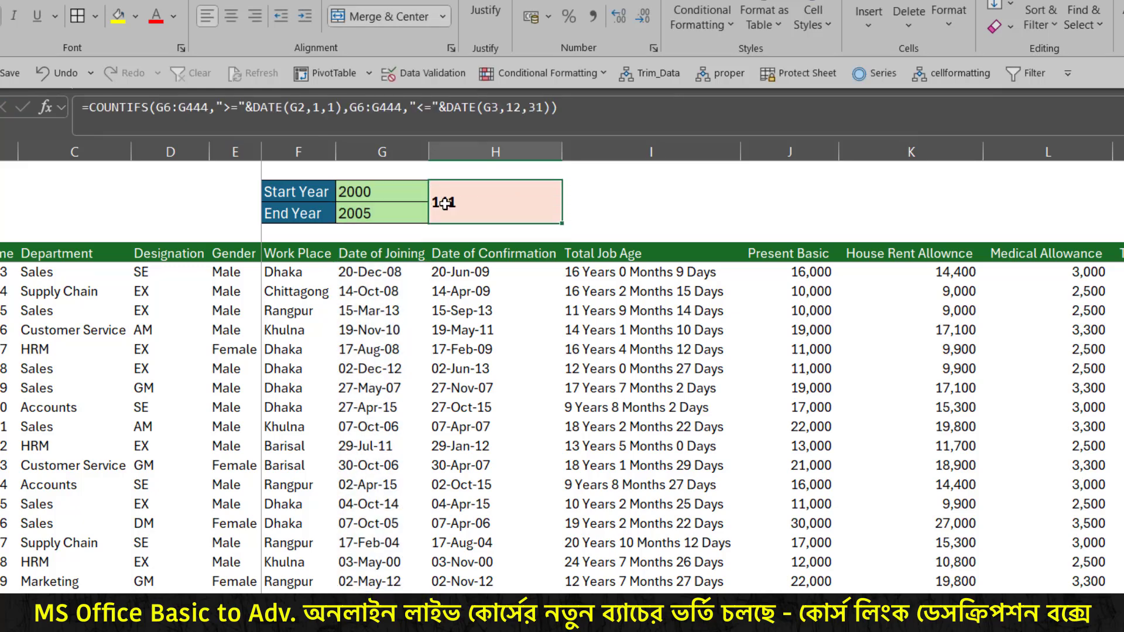
{"action": "left_click", "coordinate": [386, 191]}
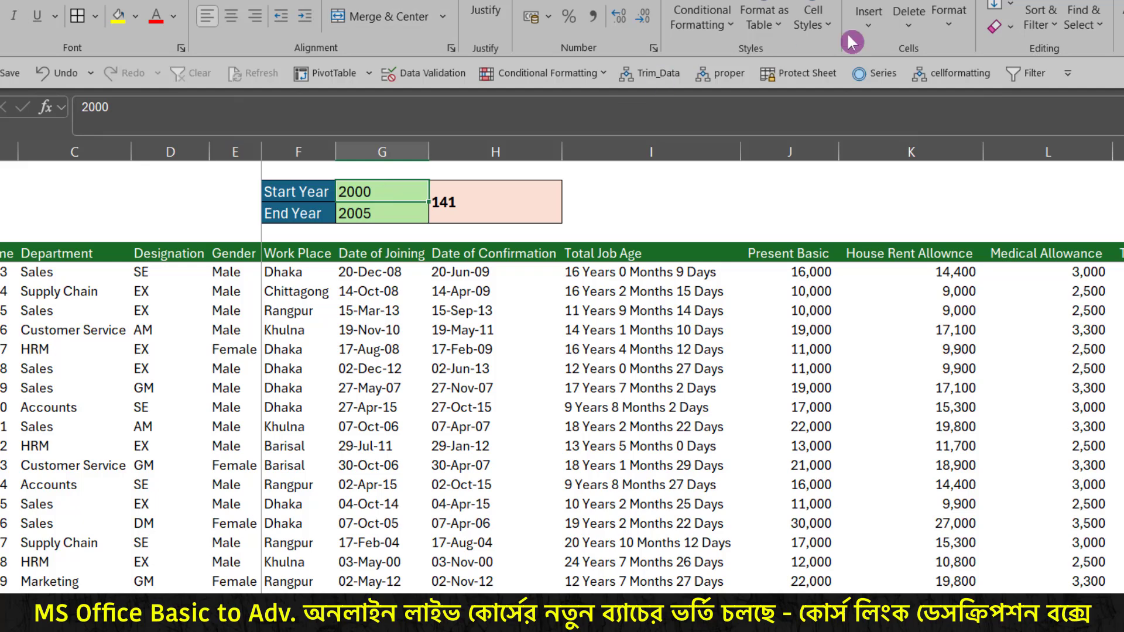
{"action": "type", "text": "2003"}
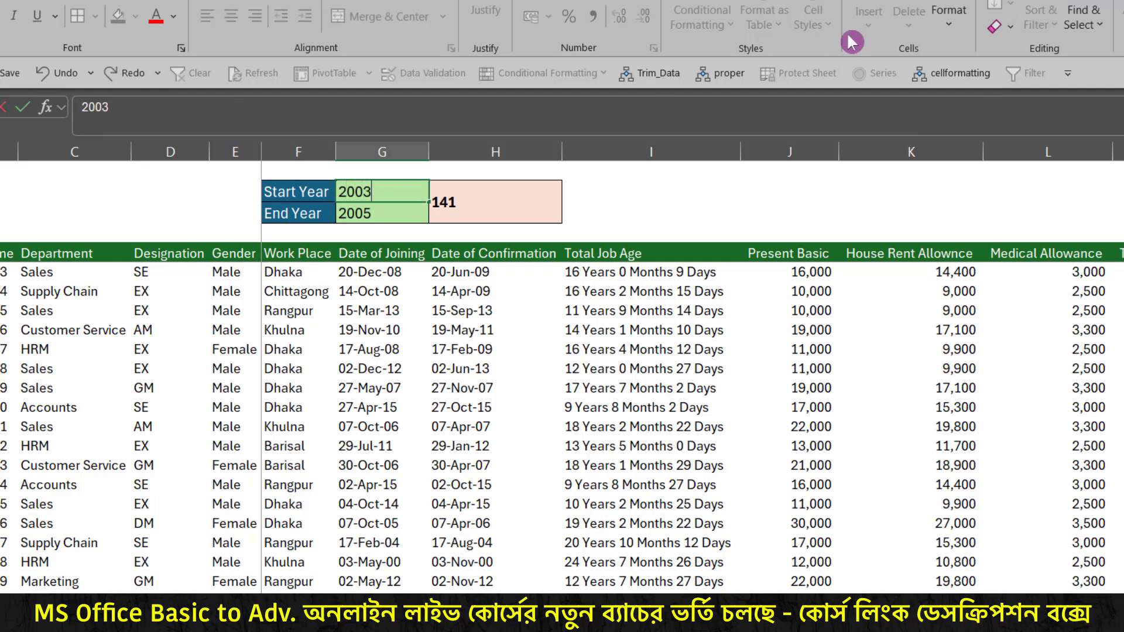
{"action": "key", "text": "Return"}
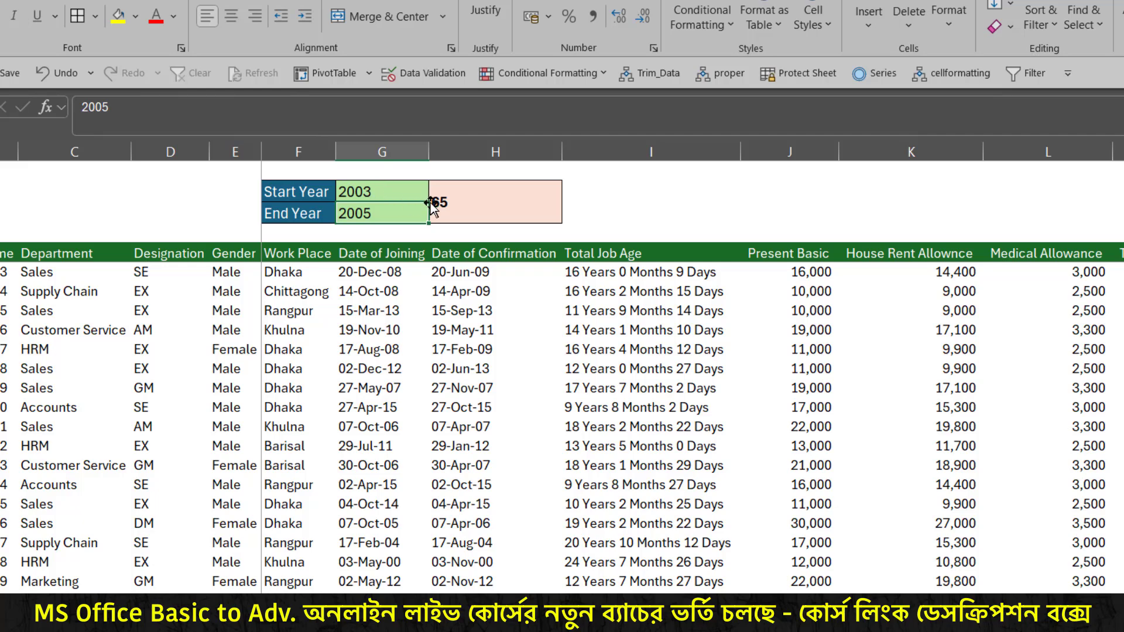
Centre the COUNTIFS result horizontally in its merged cell and set the End Year in G3 to 2008
{"action": "left_click", "coordinate": [452, 201]}
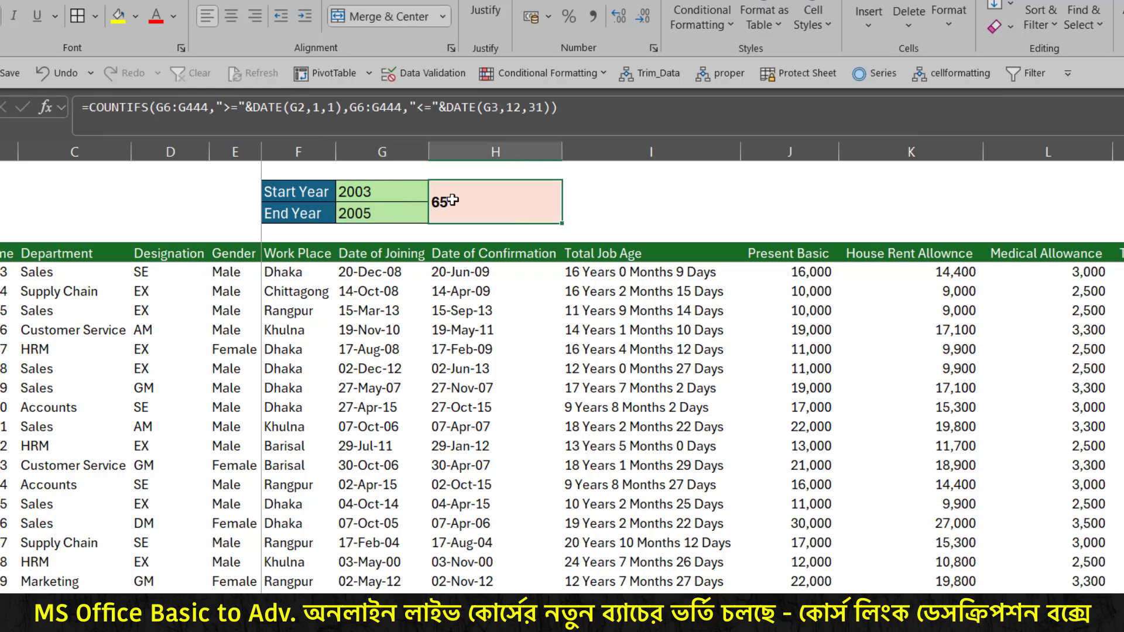
{"action": "left_click", "coordinate": [234, 17]}
{"action": "left_click", "coordinate": [354, 214]}
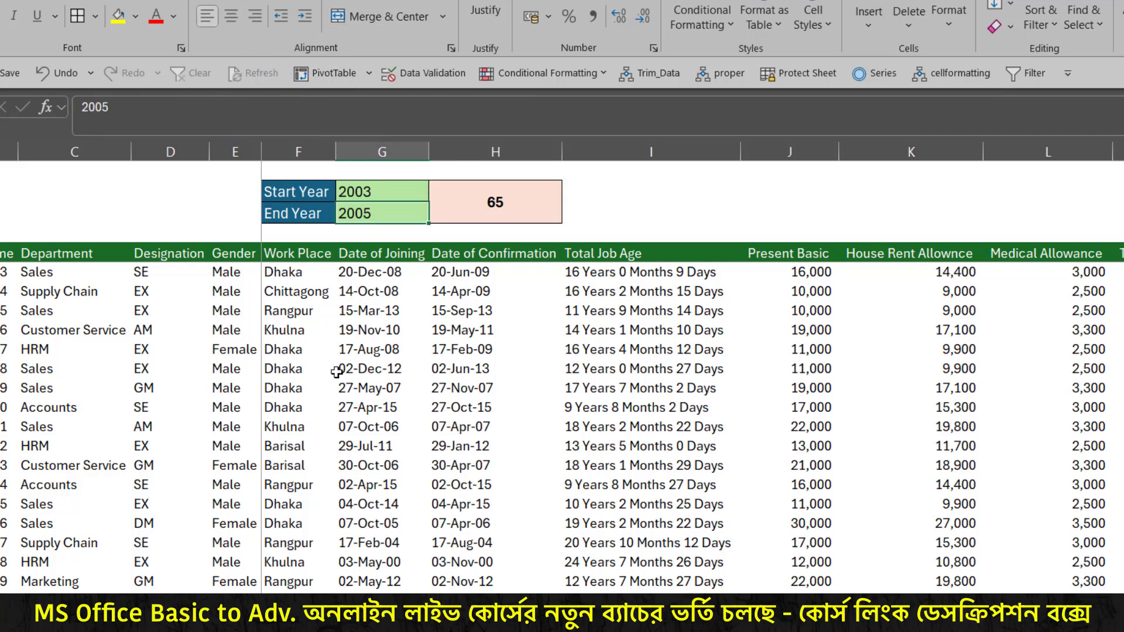
{"action": "type", "text": "2008"}
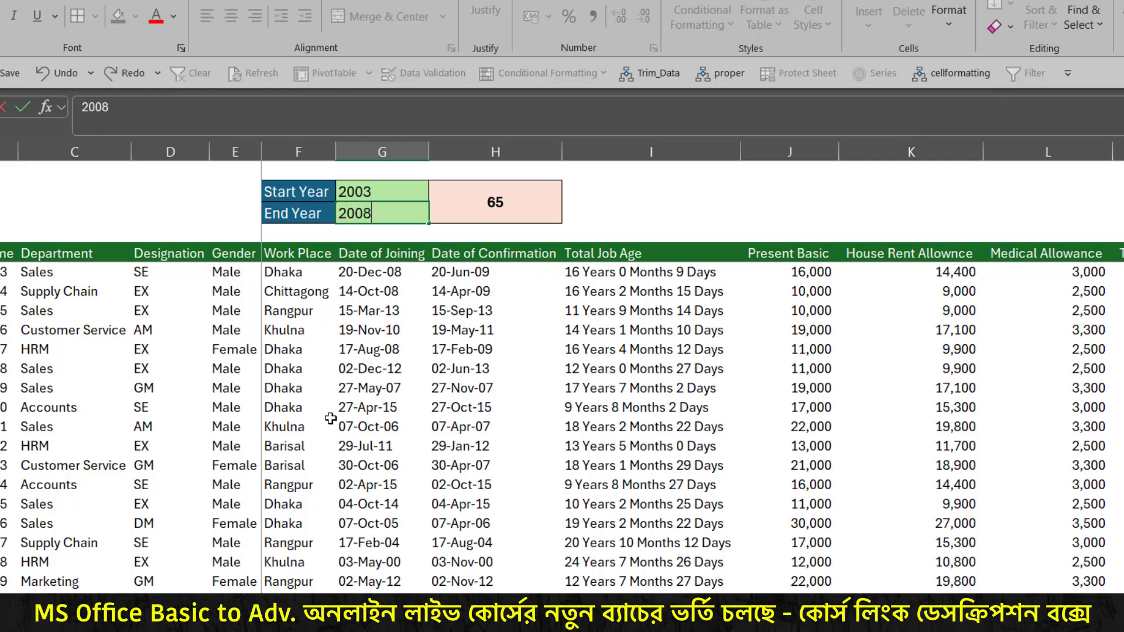
{"action": "key", "text": "Return"}
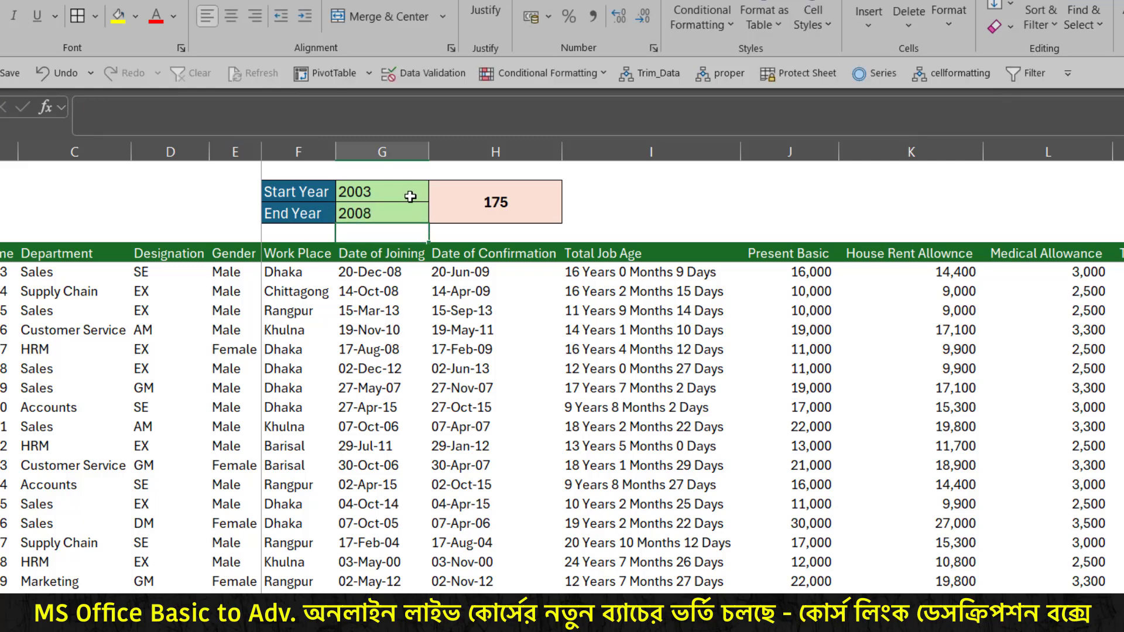
Set the Start Year in G2 to 2001 and select the COUNTIFS result cell to check its count
{"action": "left_click", "coordinate": [405, 215]}
{"action": "left_click", "coordinate": [483, 206]}
{"action": "left_click", "coordinate": [386, 192]}
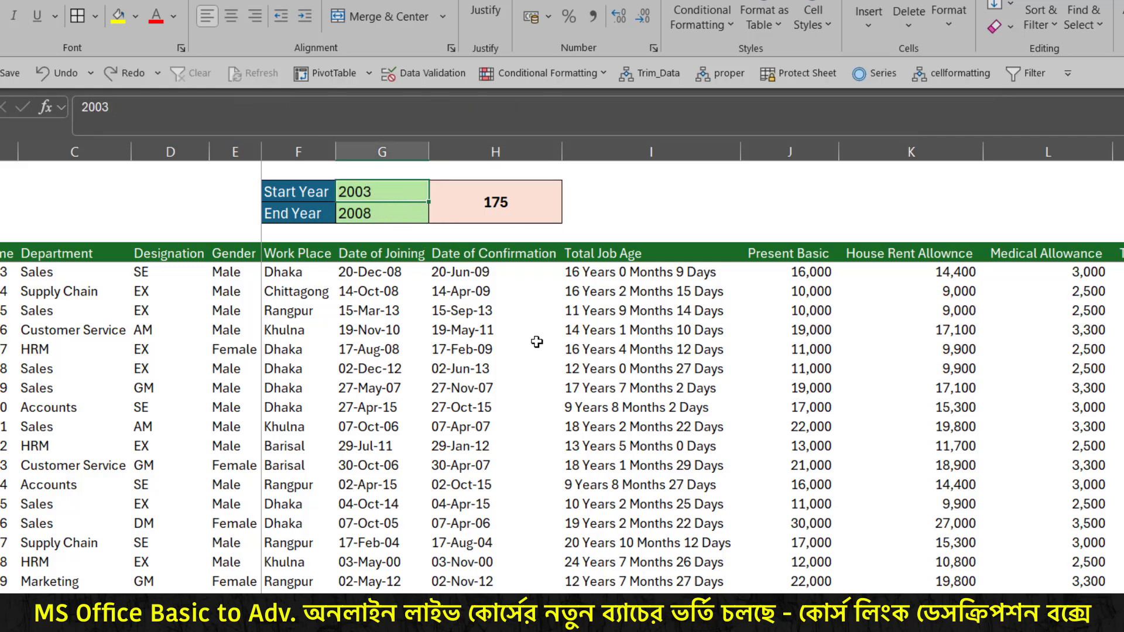
{"action": "type", "text": "200"}
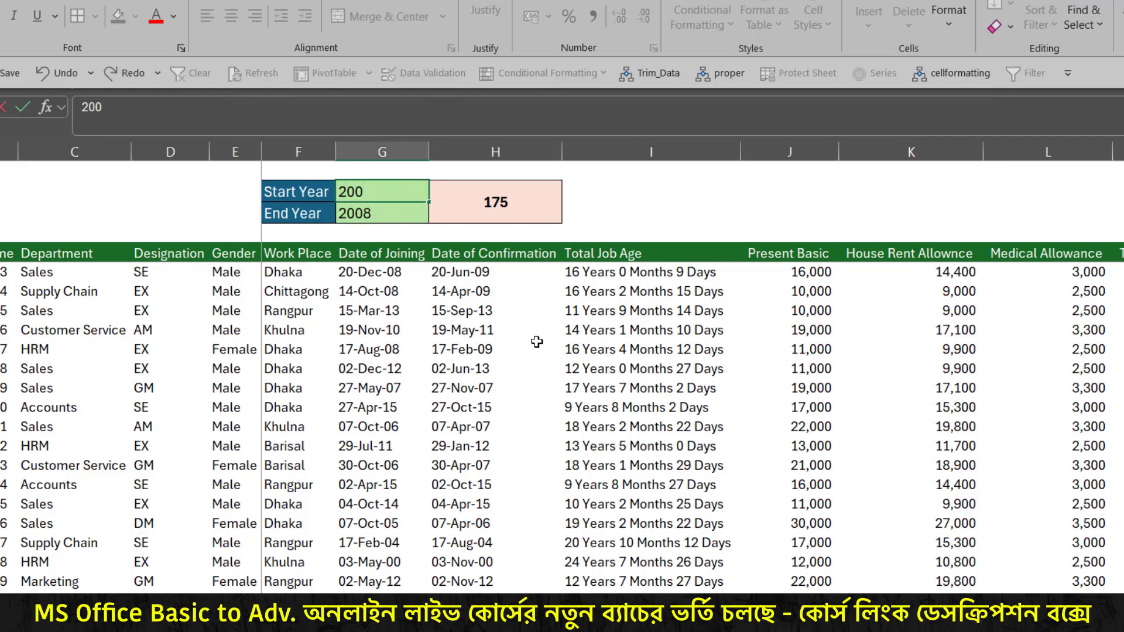
{"action": "type", "text": "1"}
{"action": "key", "text": "Return"}
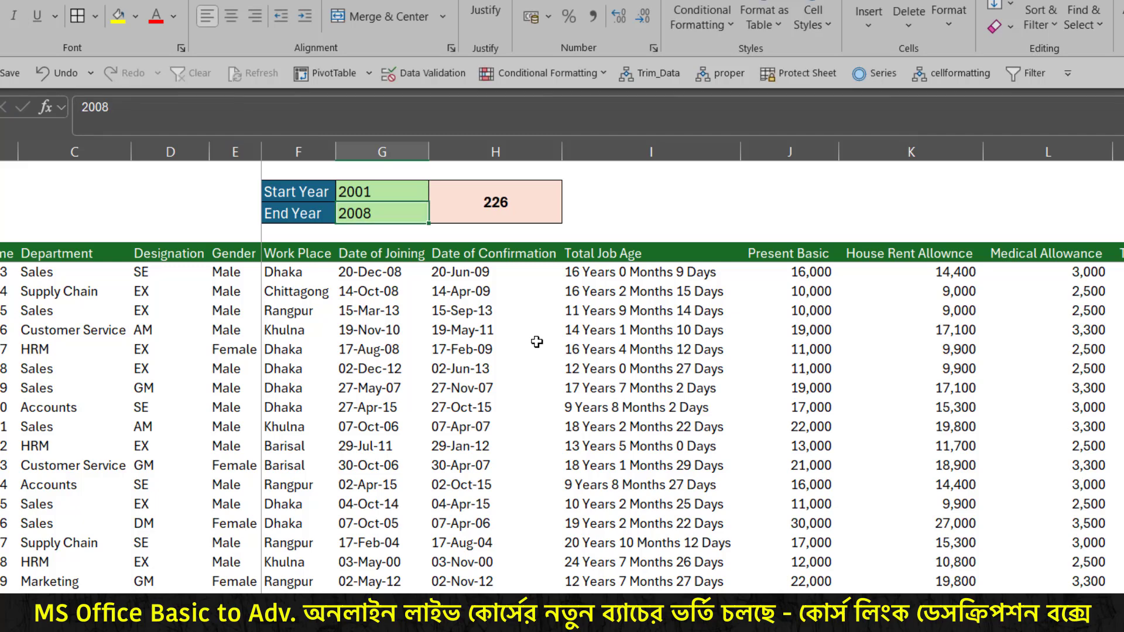
{"action": "left_click", "coordinate": [496, 205]}
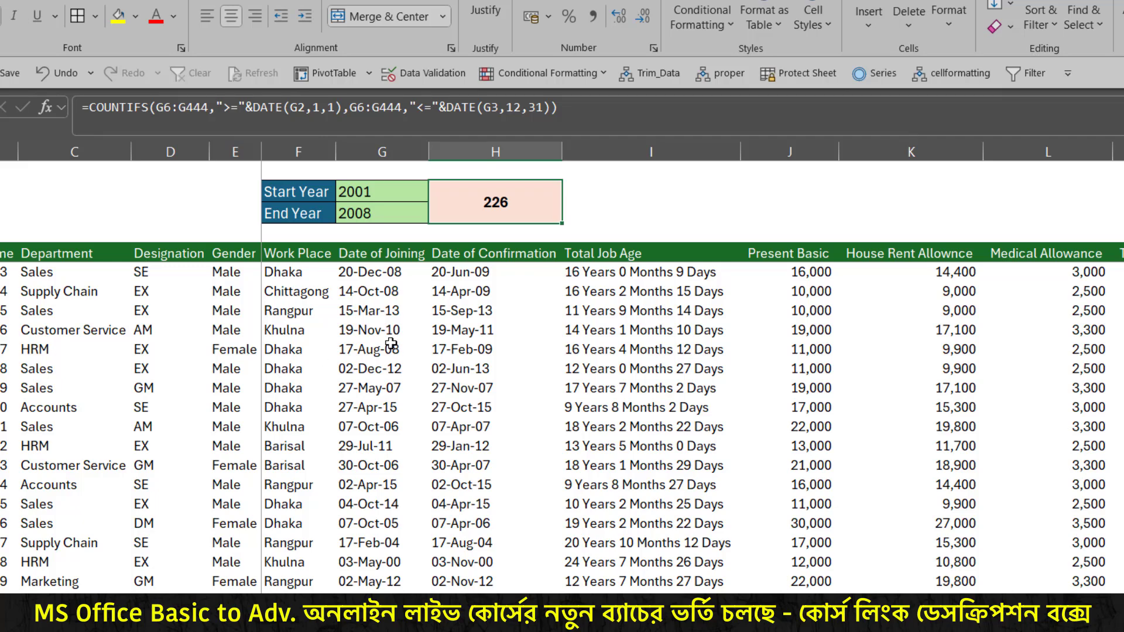
{"action": "left_click_drag", "start_coordinate": [379, 276], "coordinate": [375, 441]}
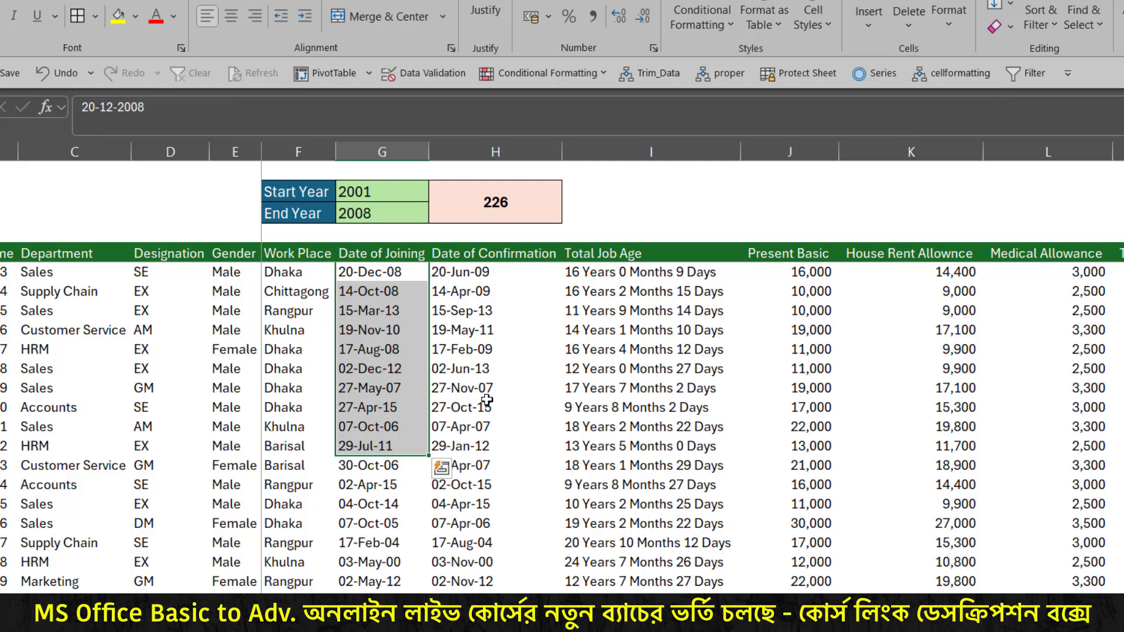
{"action": "left_click", "coordinate": [628, 200]}
{"action": "type", "text": "=count"}
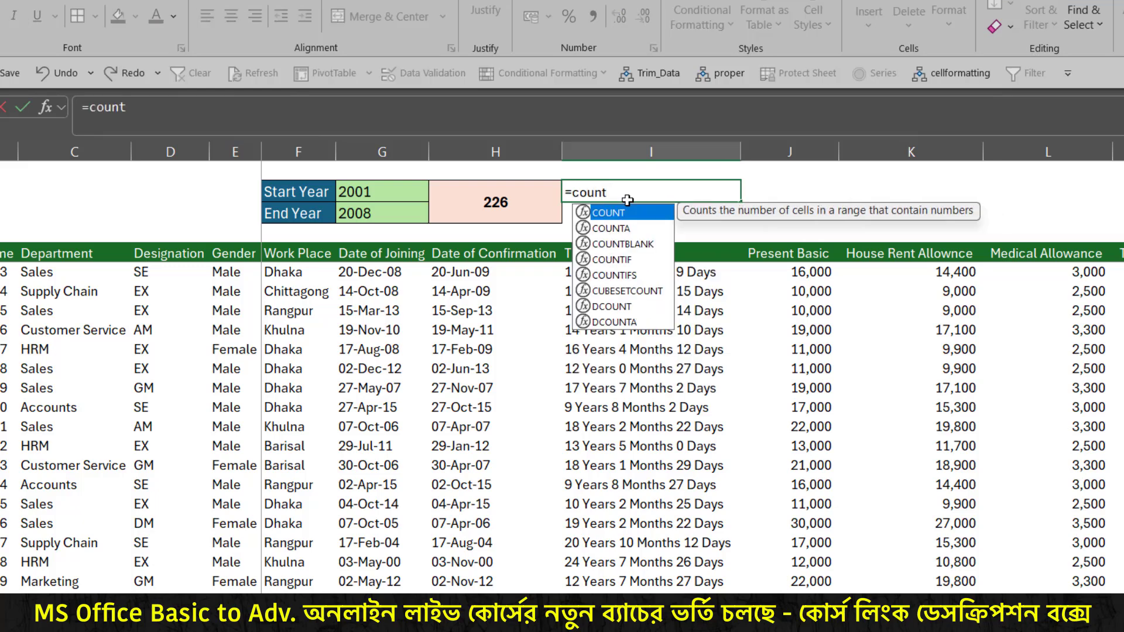
{"action": "double_click", "coordinate": [638, 259]}
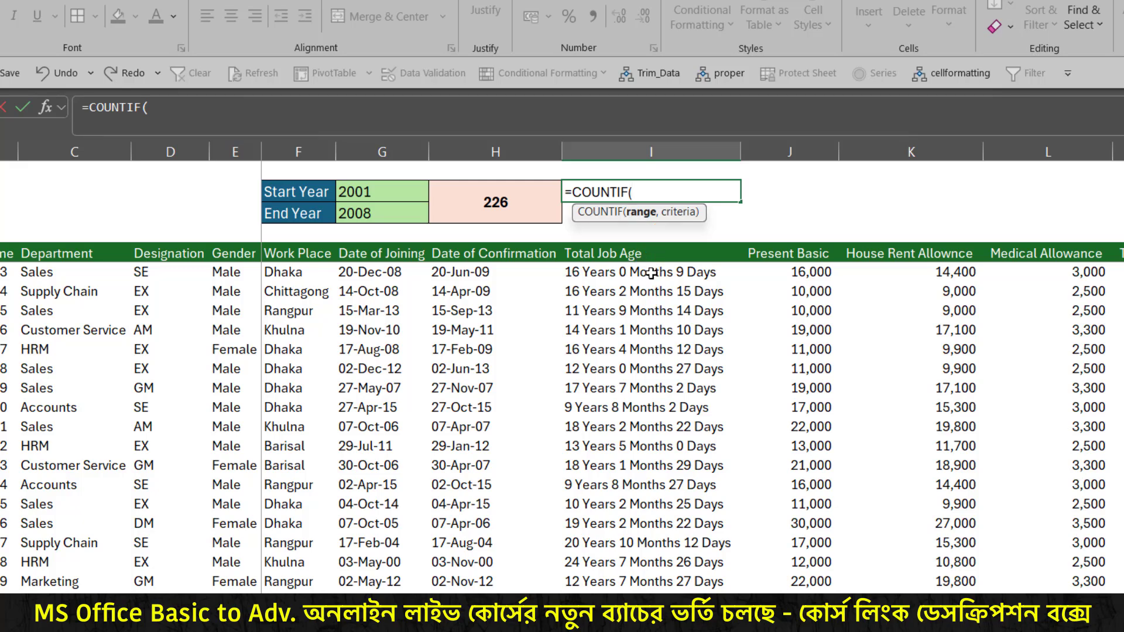
{"action": "key", "text": "BackSpace"}
{"action": "key", "text": "Escape"}
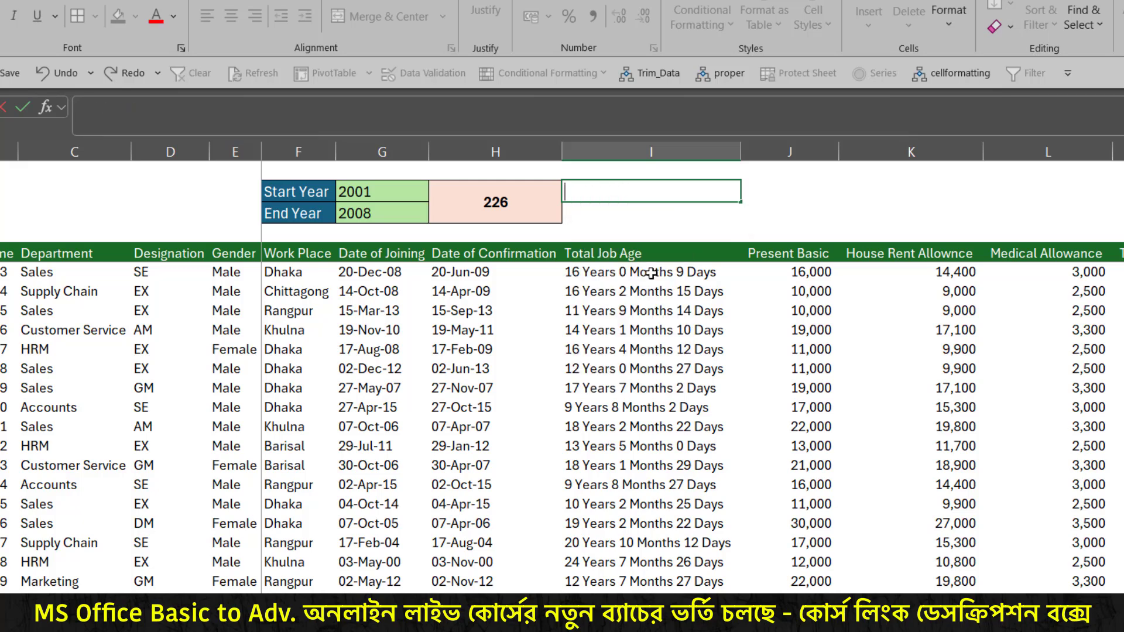